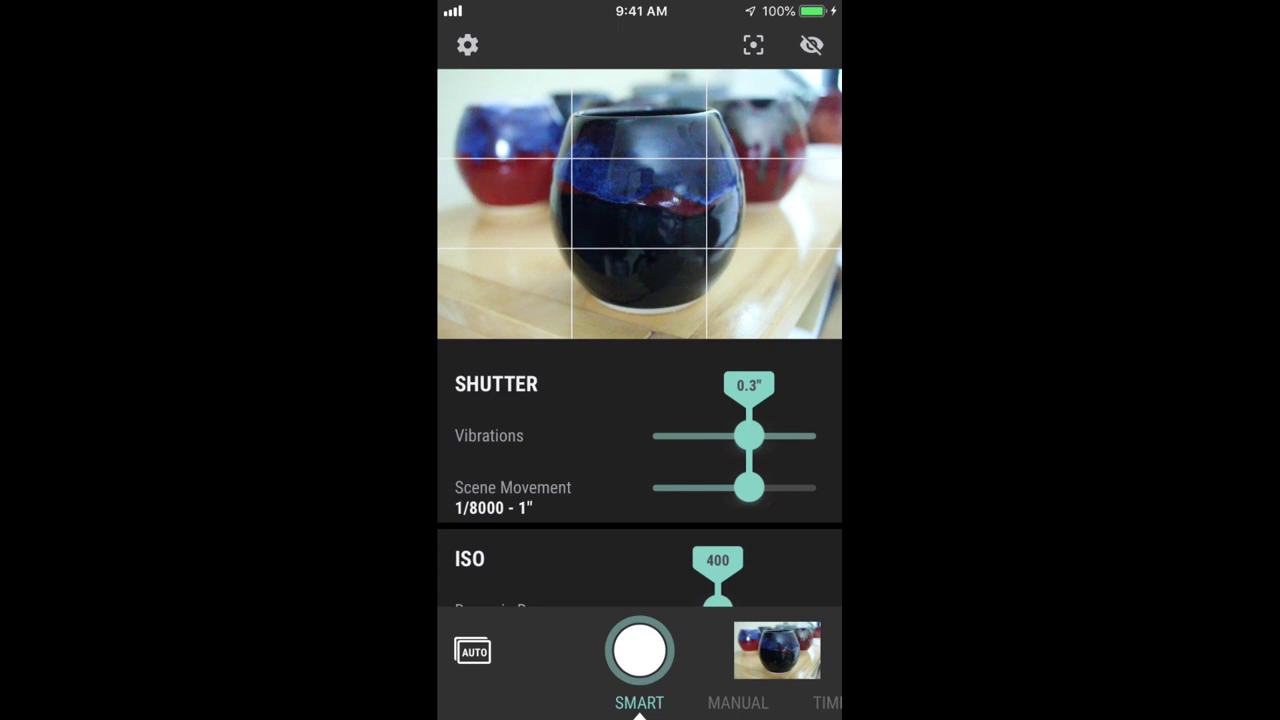
Step: Check the focus settings and preview bracketing, focus stacking and long exposure modes before returning to automatic
click(753, 44)
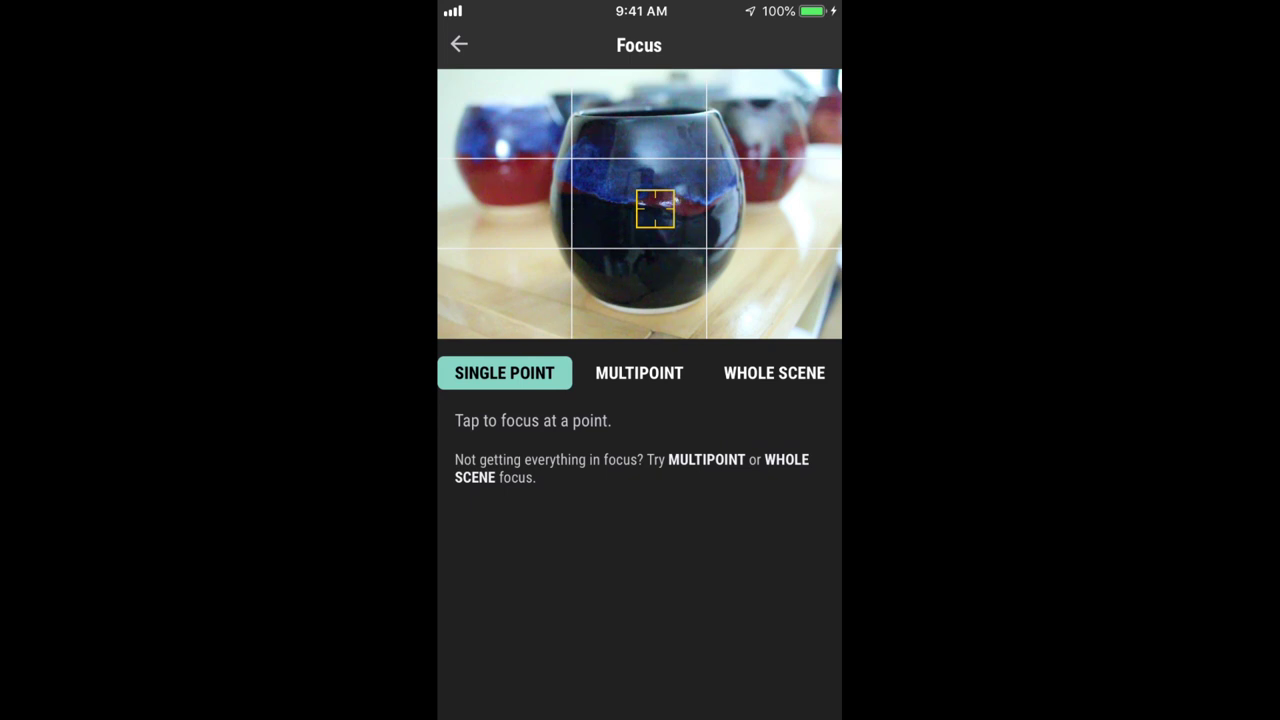
click(458, 44)
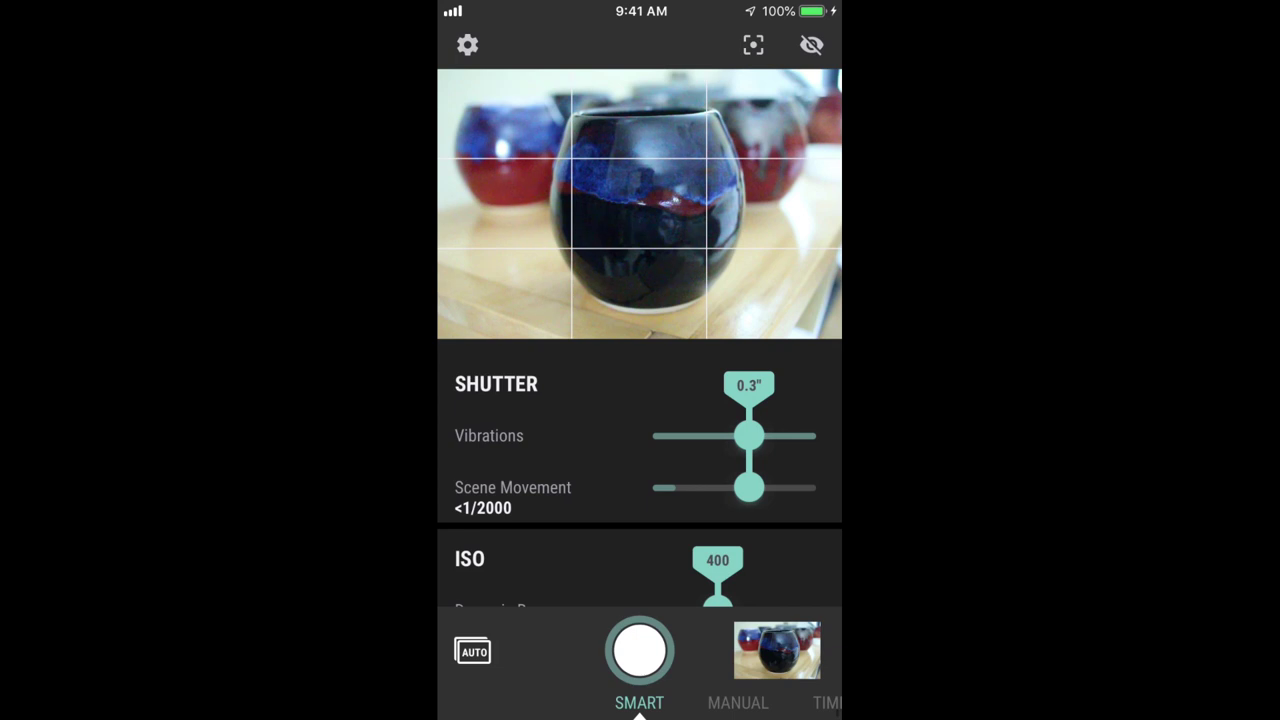
click(472, 651)
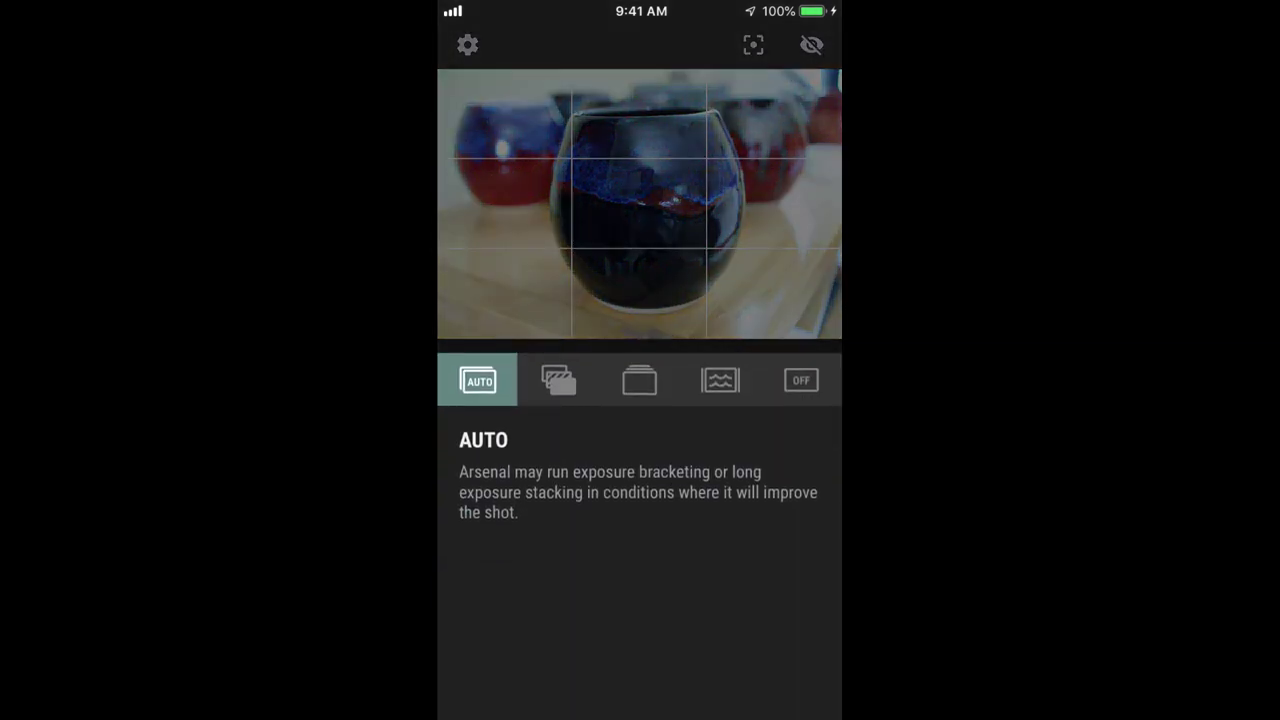
click(558, 380)
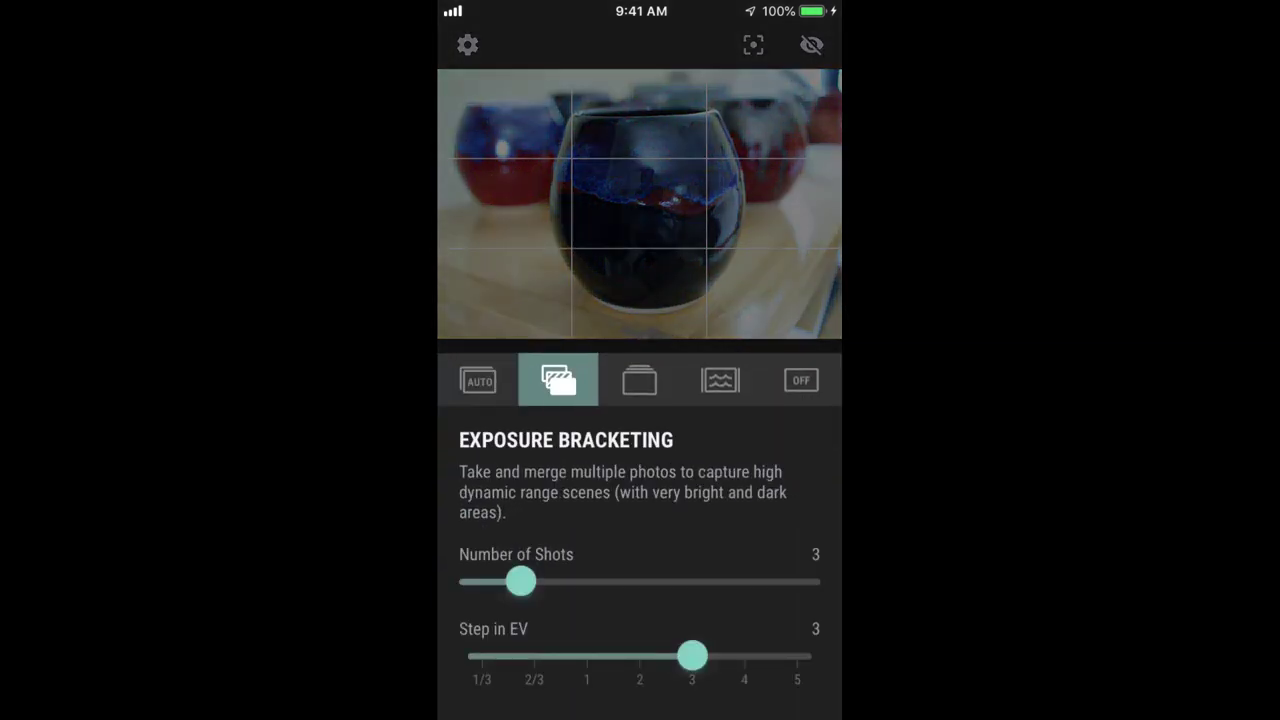
click(639, 380)
click(720, 380)
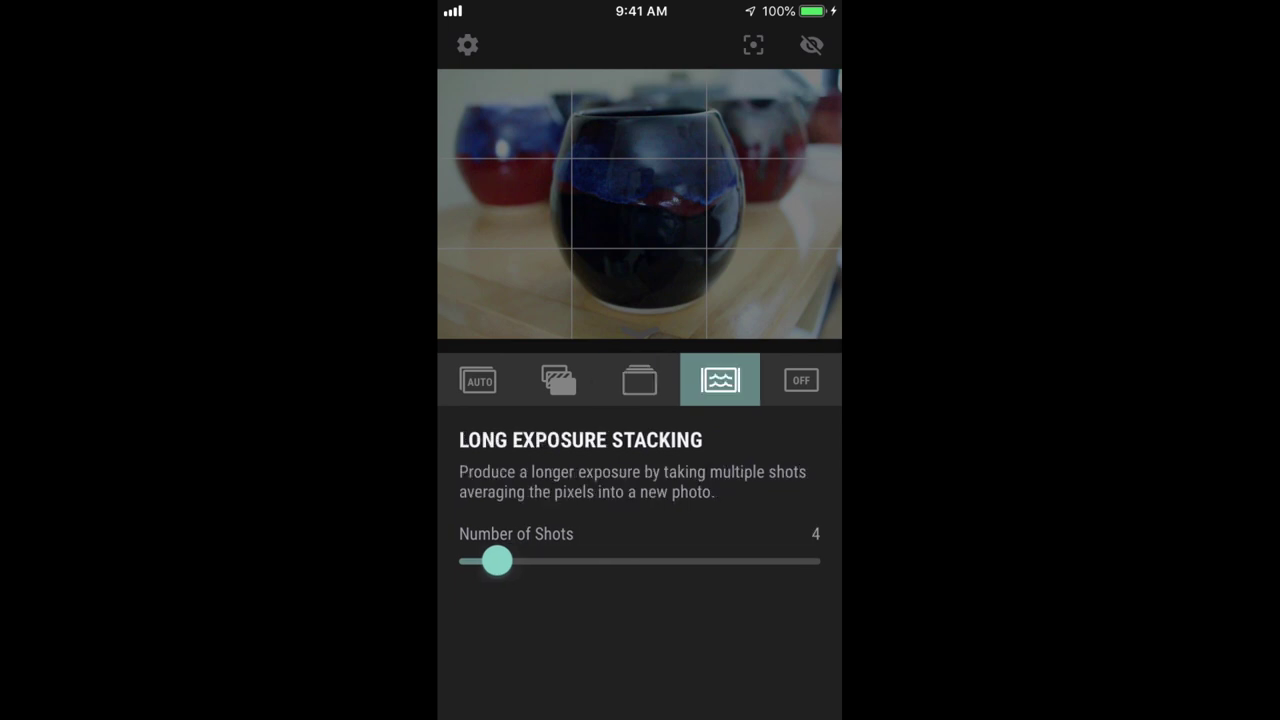
click(478, 380)
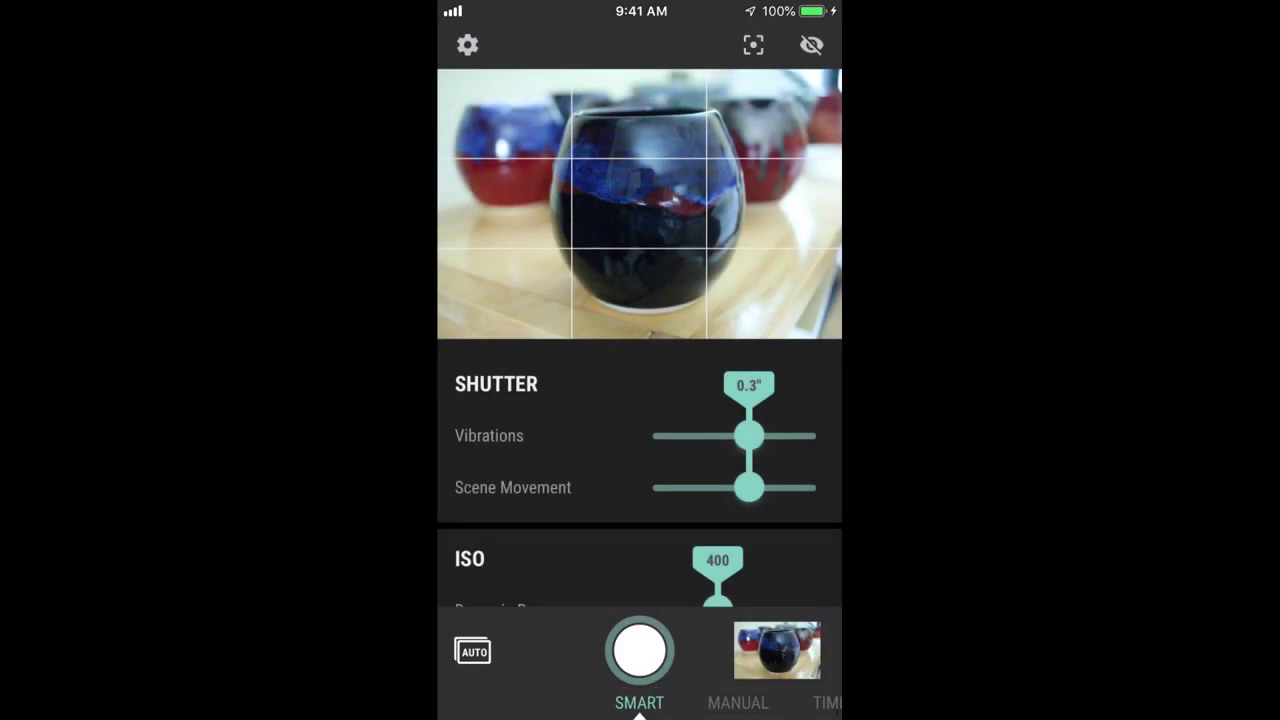
Step: Cycle through the Manual, Timelapse and Video modes, then return to Smart mode
click(738, 703)
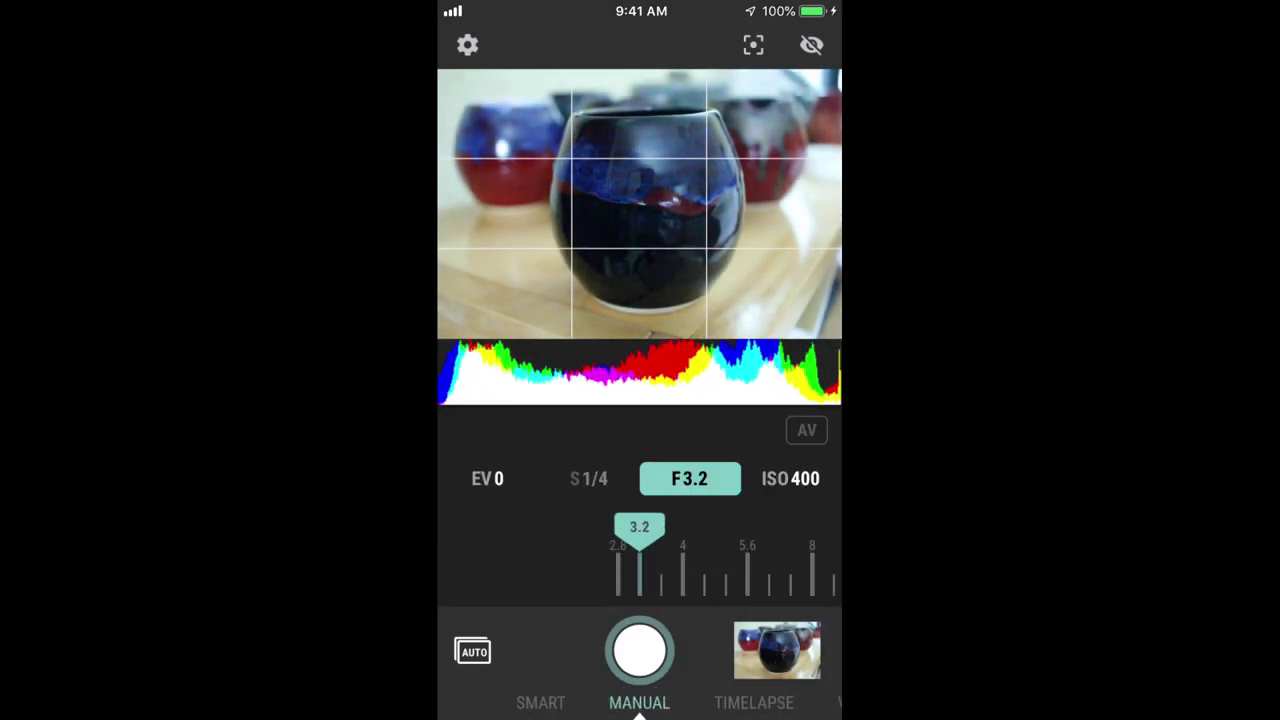
click(754, 703)
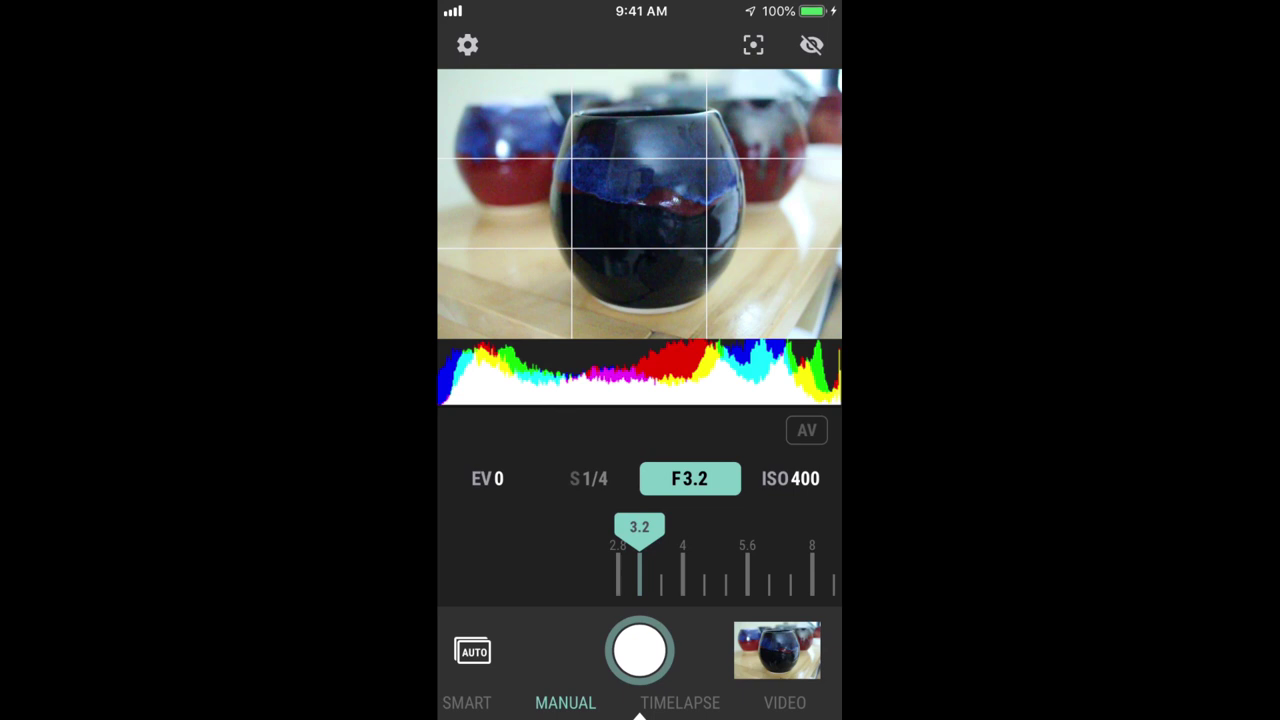
click(745, 703)
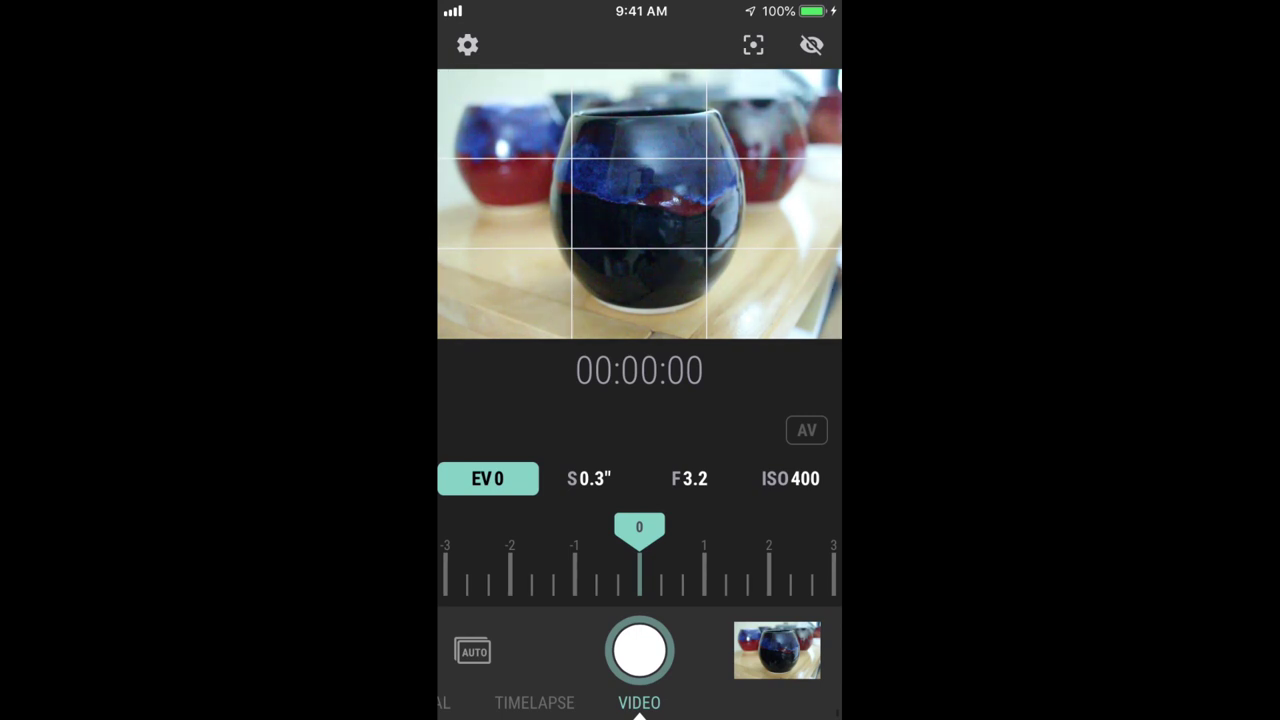
click(443, 703)
click(557, 700)
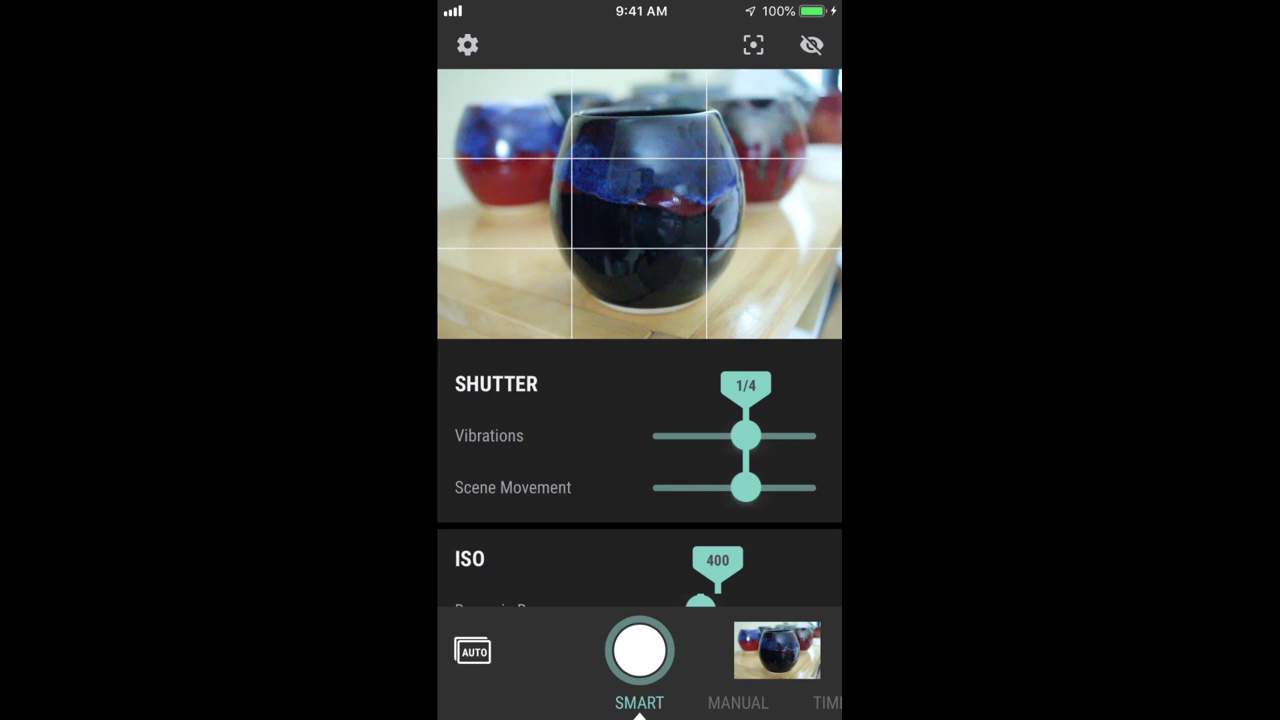
Step: Adjust Scene Movement, photograph the pottery cup, then switch to Manual mode (F3.2, ISO 200, 0.4")
click(745, 487)
click(639, 651)
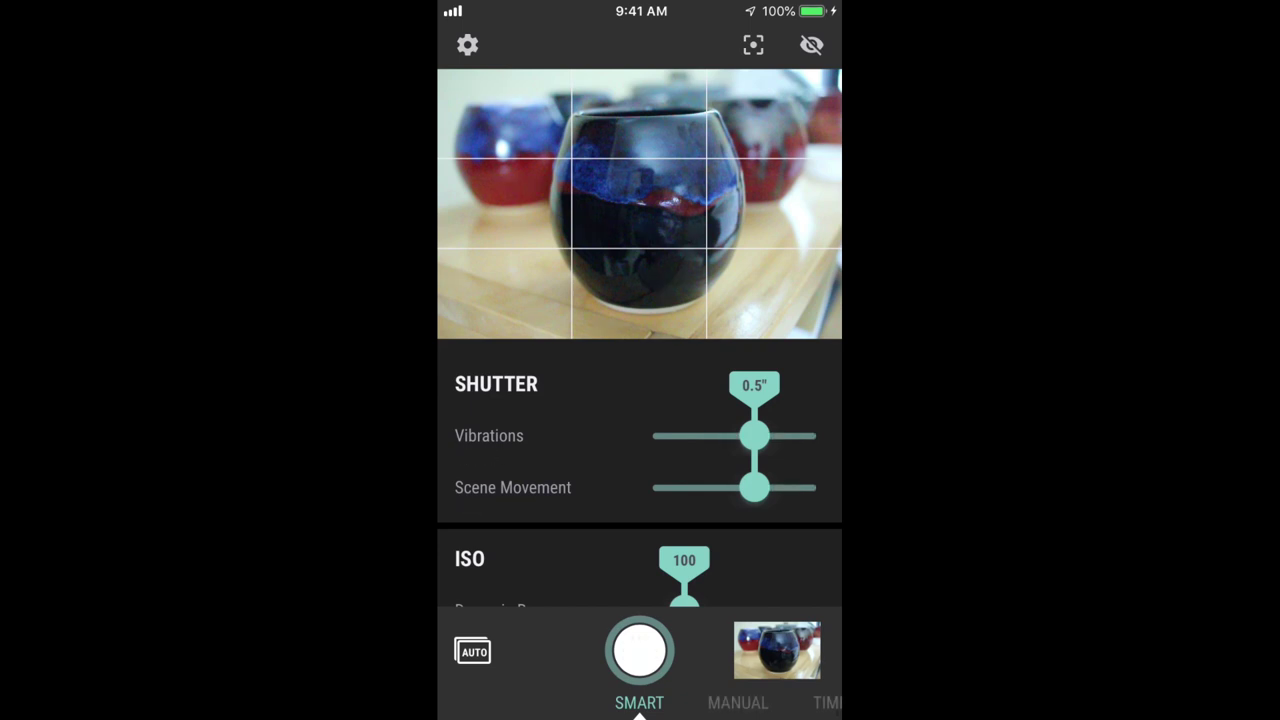
scroll(640, 470, down, 5)
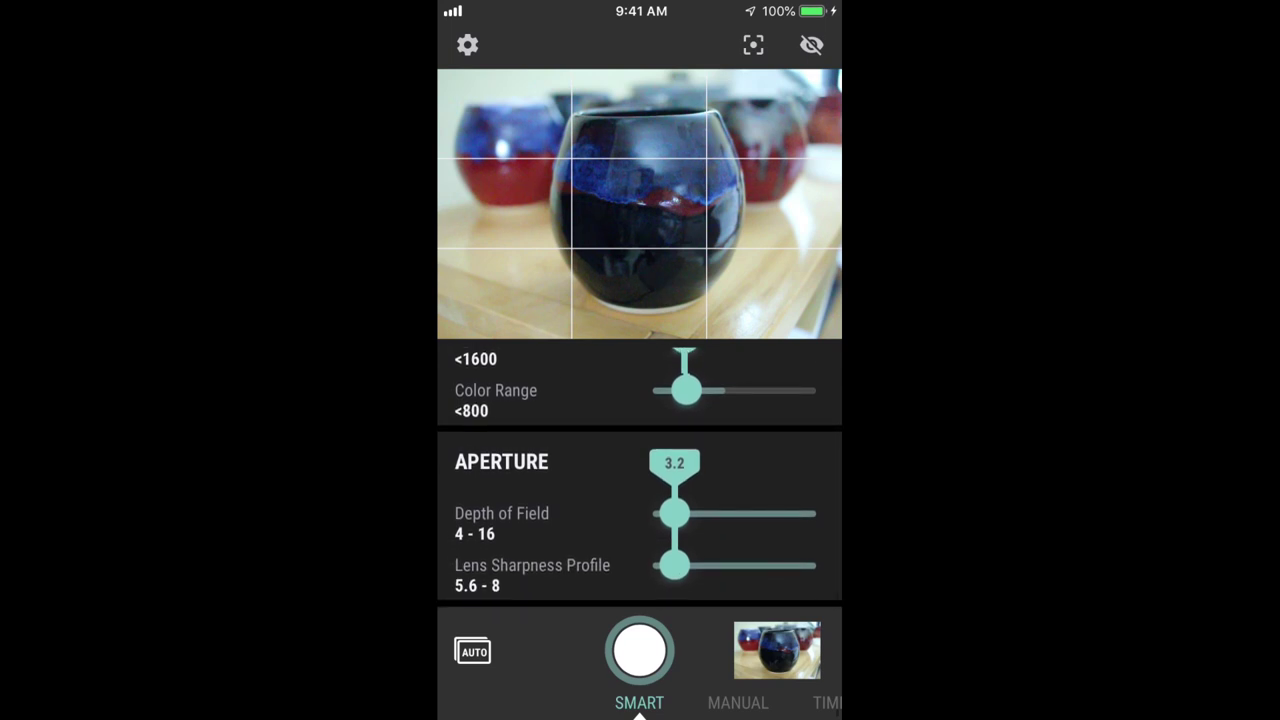
click(738, 703)
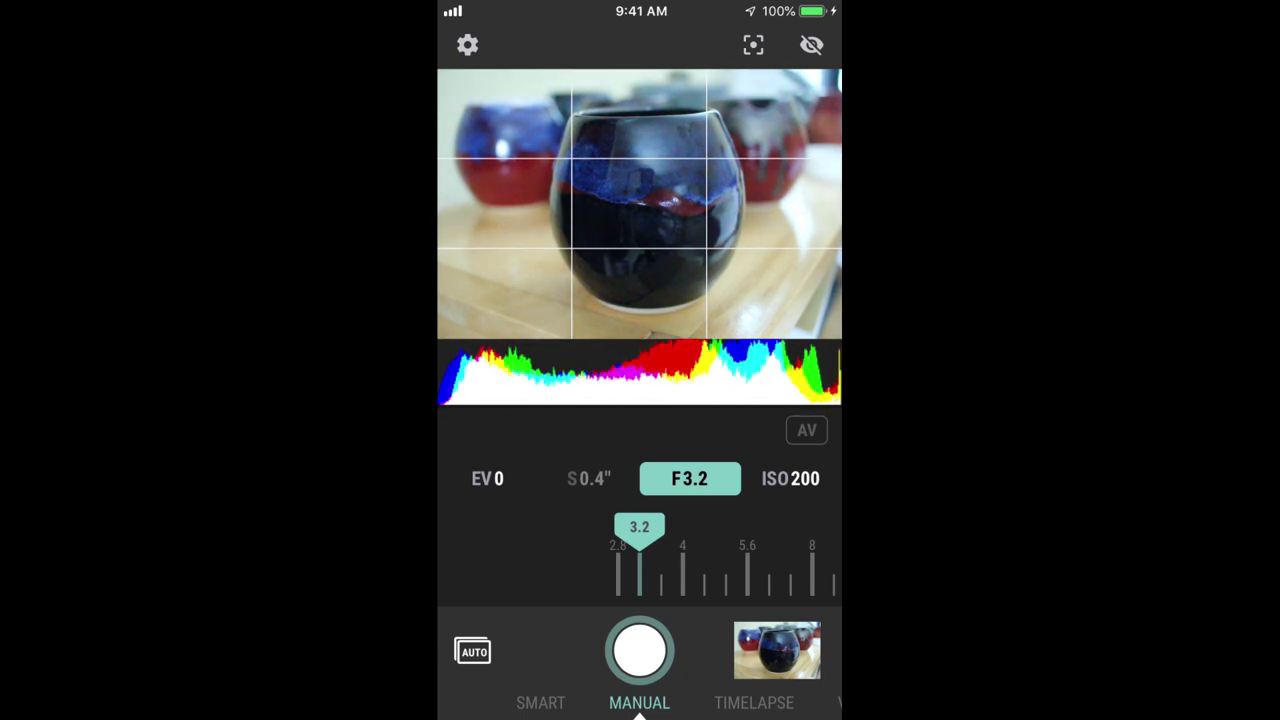
Step: Glance at the app settings, switch back to Smart mode and bring up the capture mode choices
click(467, 45)
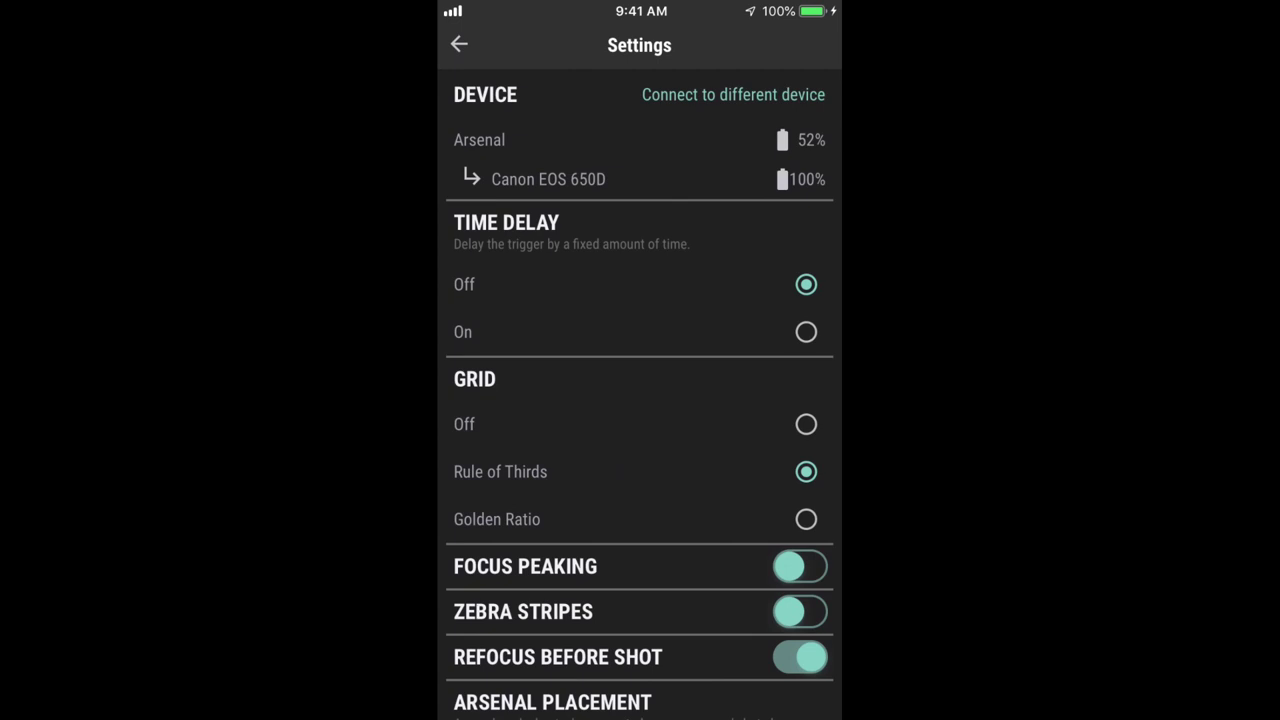
click(459, 44)
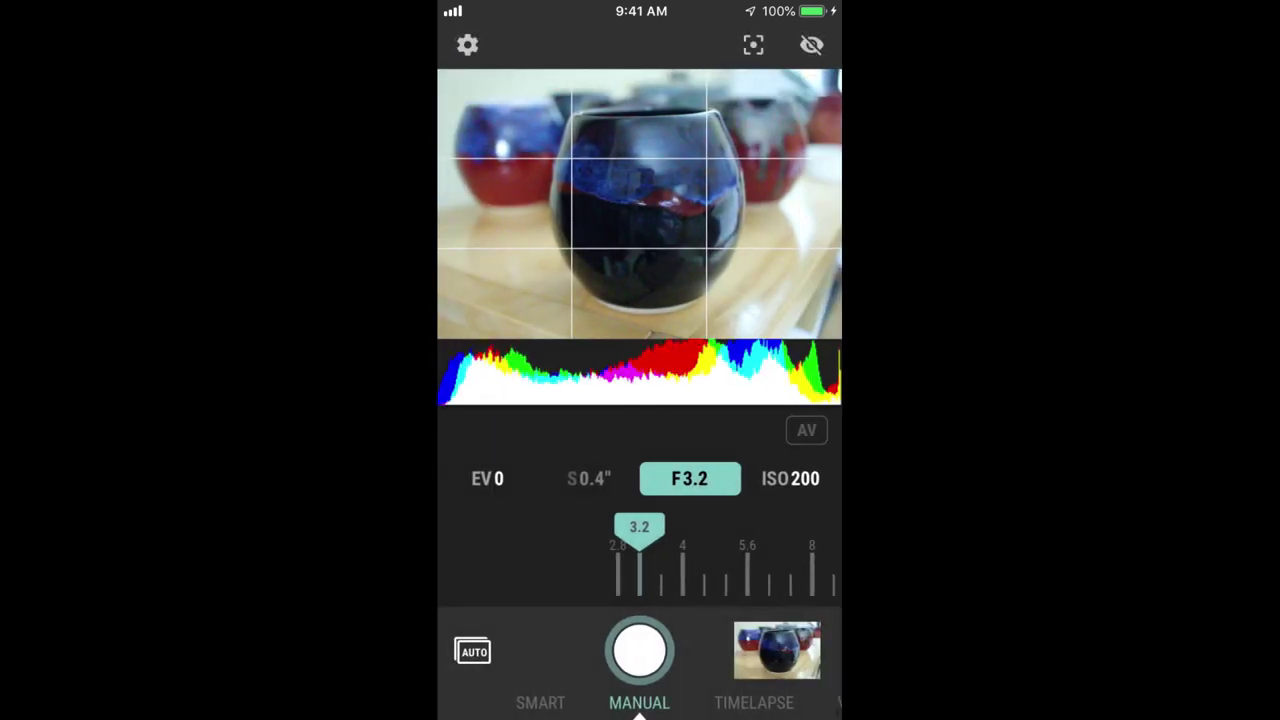
click(540, 702)
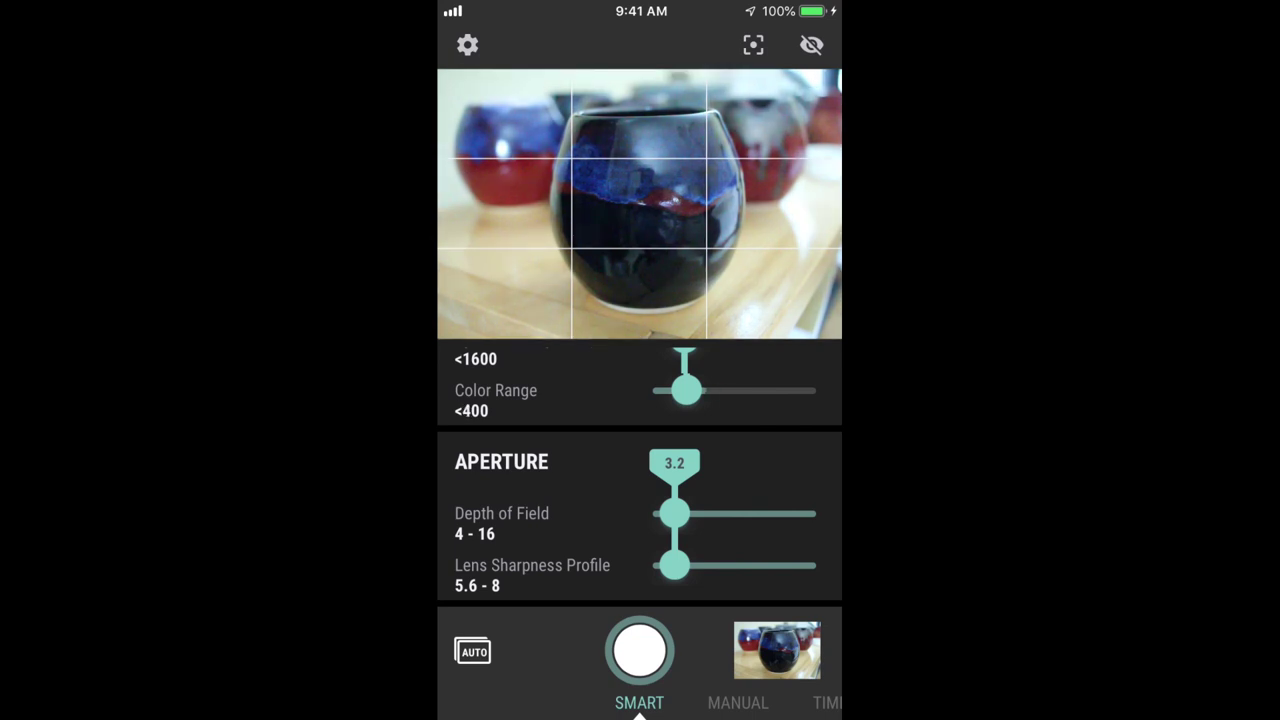
click(473, 651)
Step: Choose Exposure Bracketing as the capture mode for the pottery cup shot
click(558, 379)
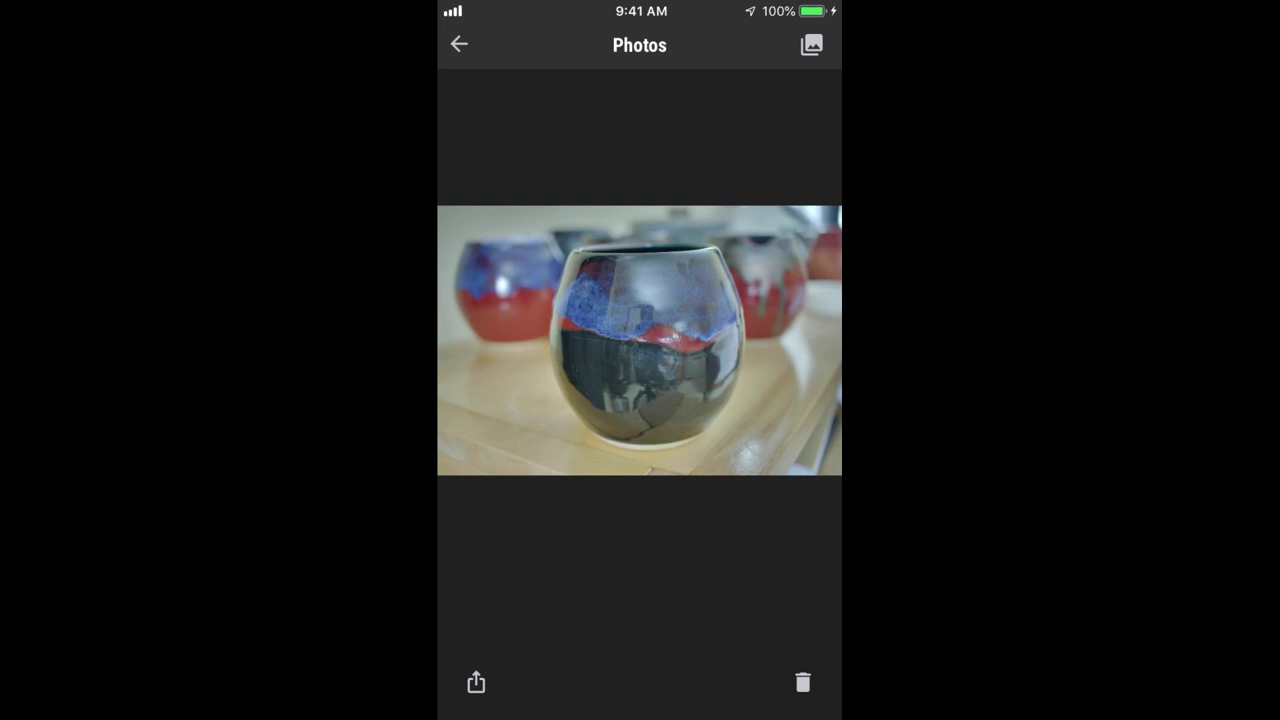
Step: Leave the Photos viewer and go back to the Arsenal camera screen
click(459, 44)
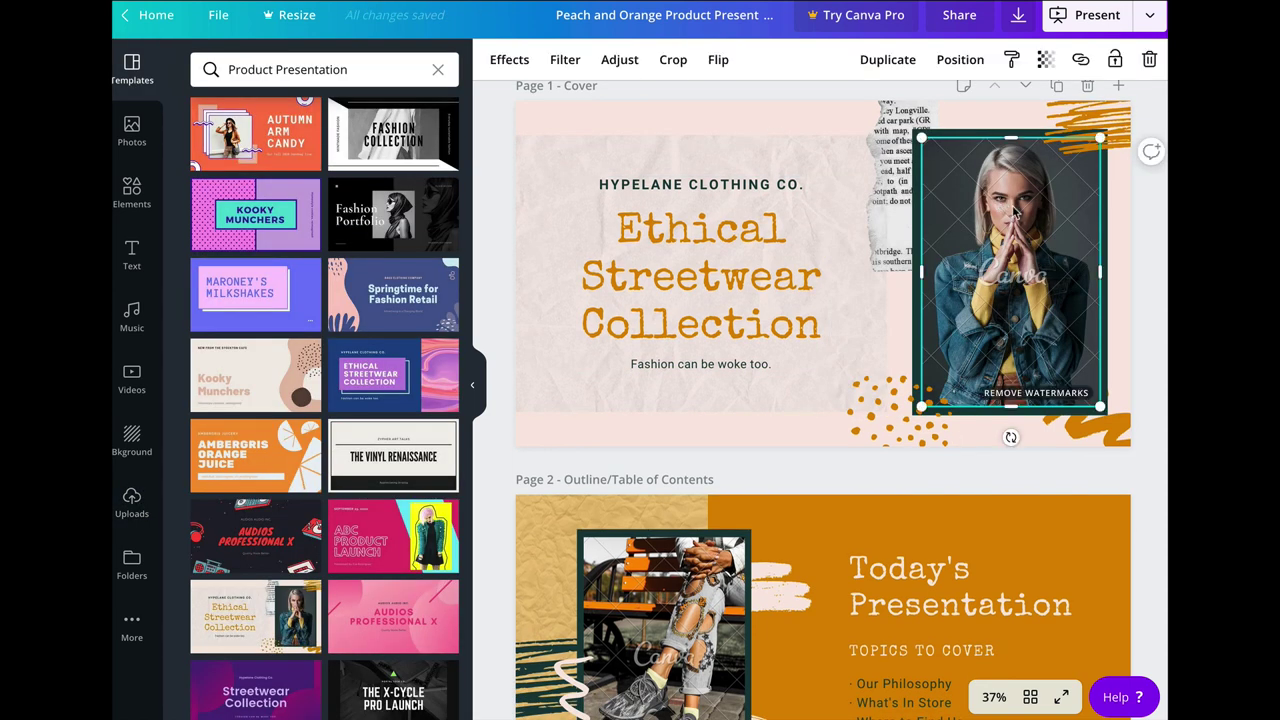
Step: Replace the woman photo on the cover with the uploaded pottery cup photo
click(1149, 59)
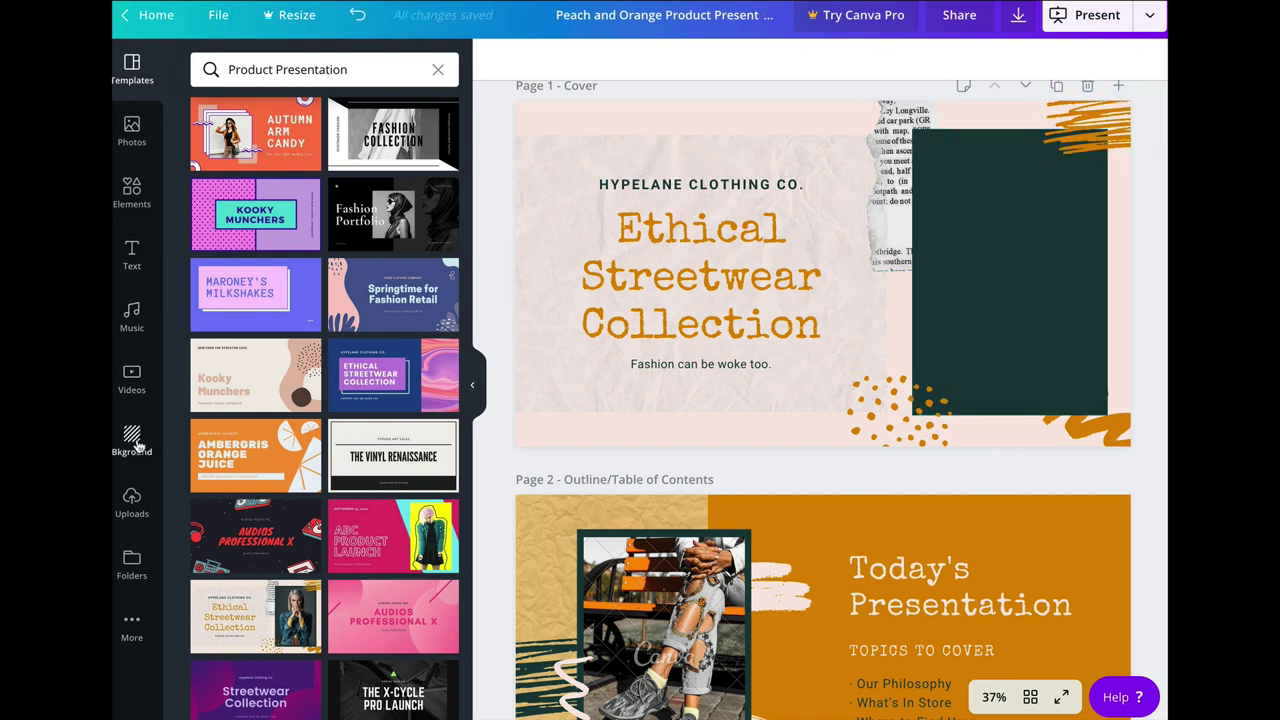
click(131, 503)
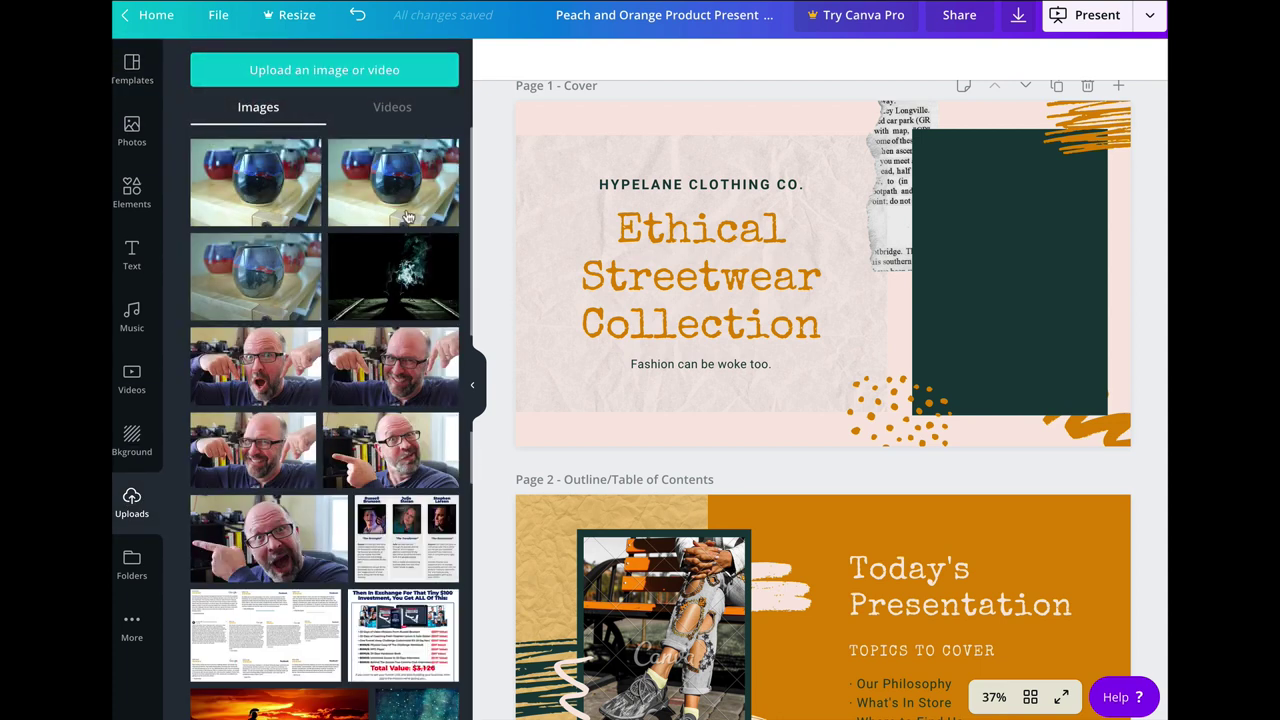
drag(400, 197, 918, 205)
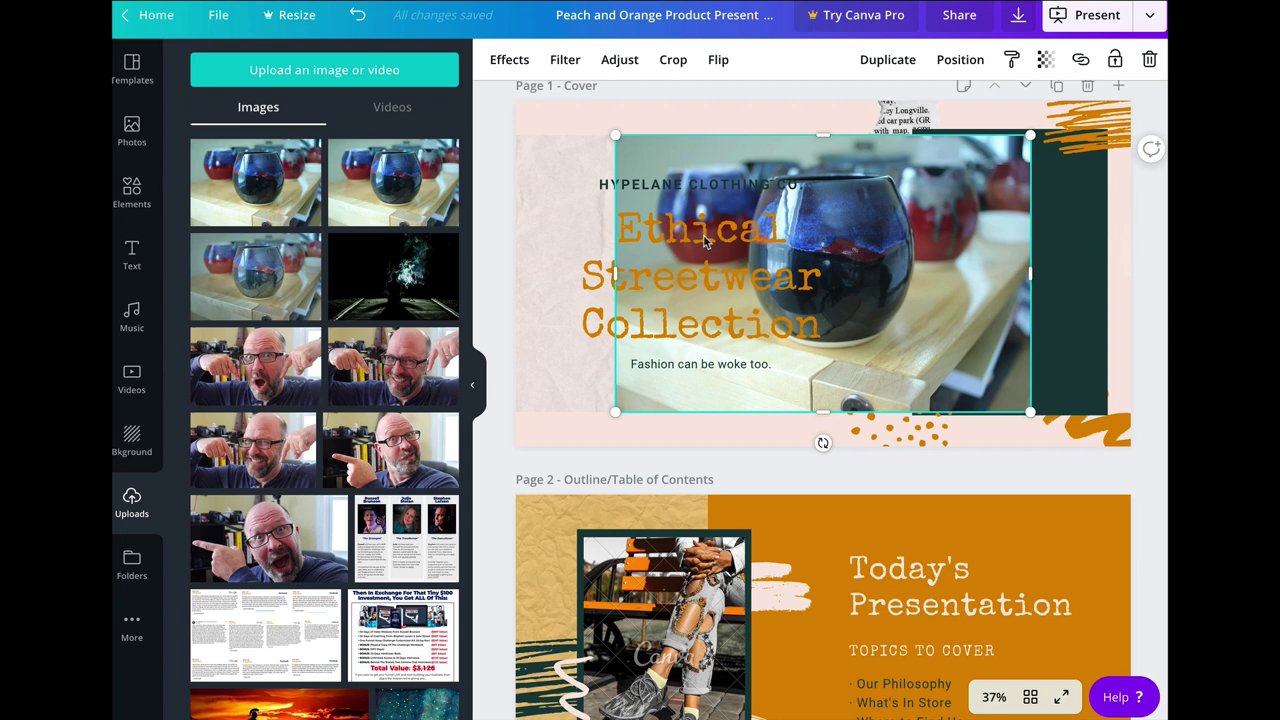
drag(866, 168, 912, 180)
Step: Widen the dark teal panel leftward and crop the cup photo from both sides to fit
click(912, 150)
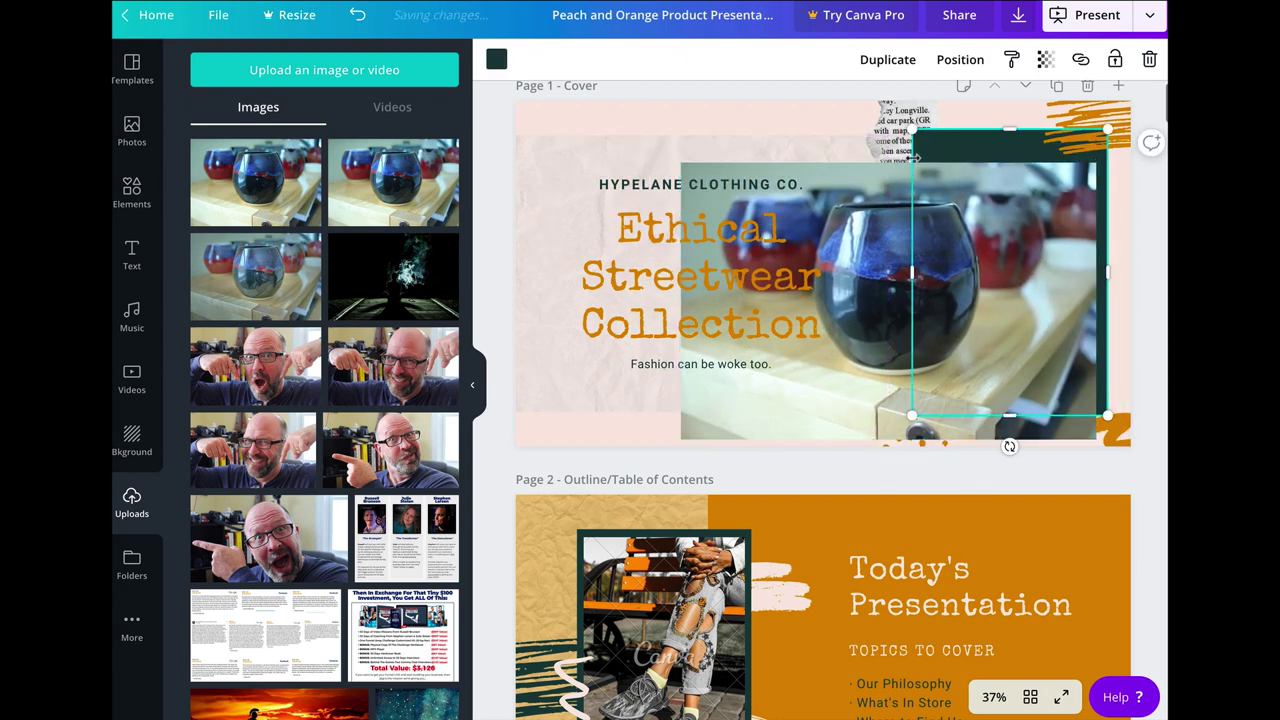
drag(912, 272, 831, 272)
drag(1025, 232, 1025, 204)
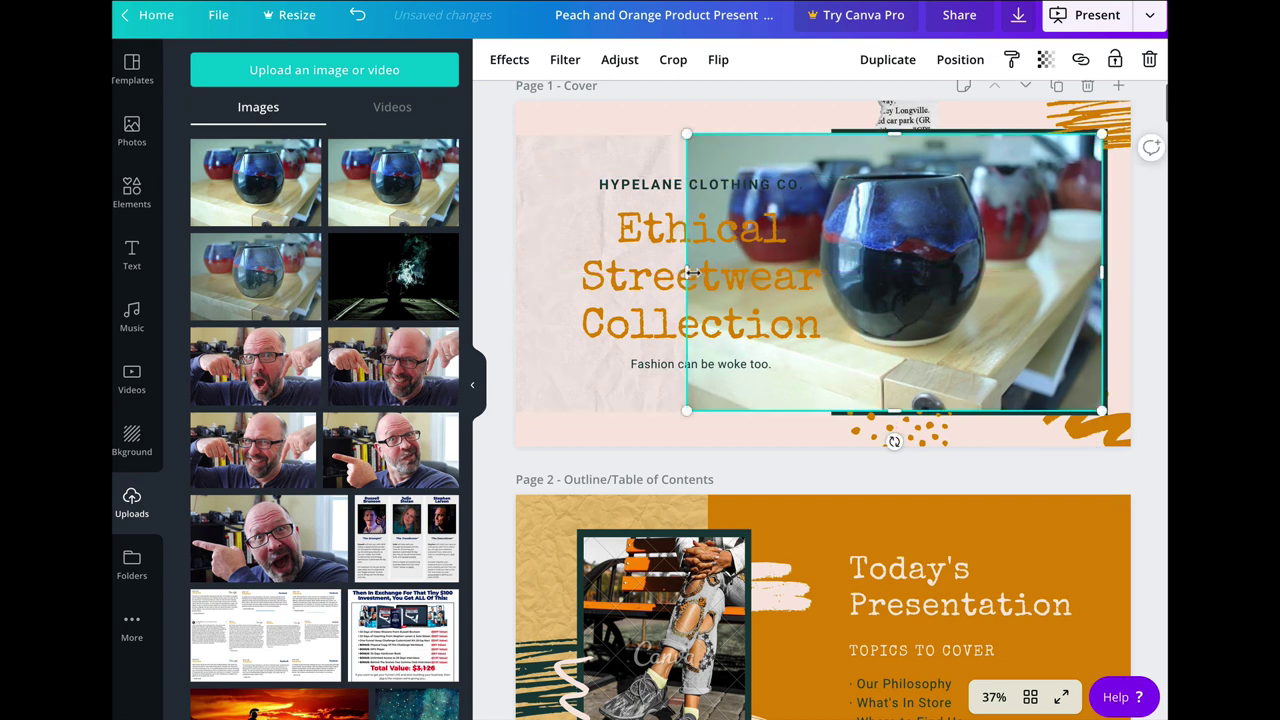
drag(687, 272, 738, 278)
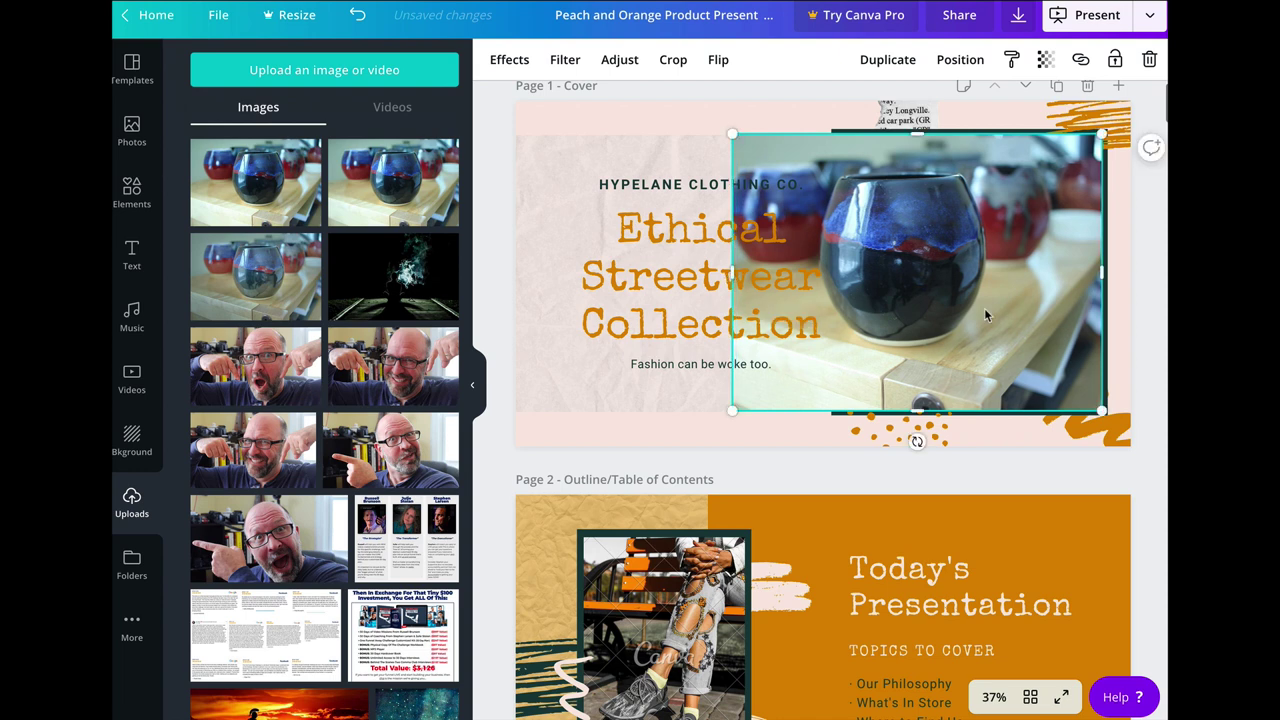
mouse_move(986, 314)
mouse_down()
mouse_move(1046, 303)
mouse_move(980, 301)
mouse_up()
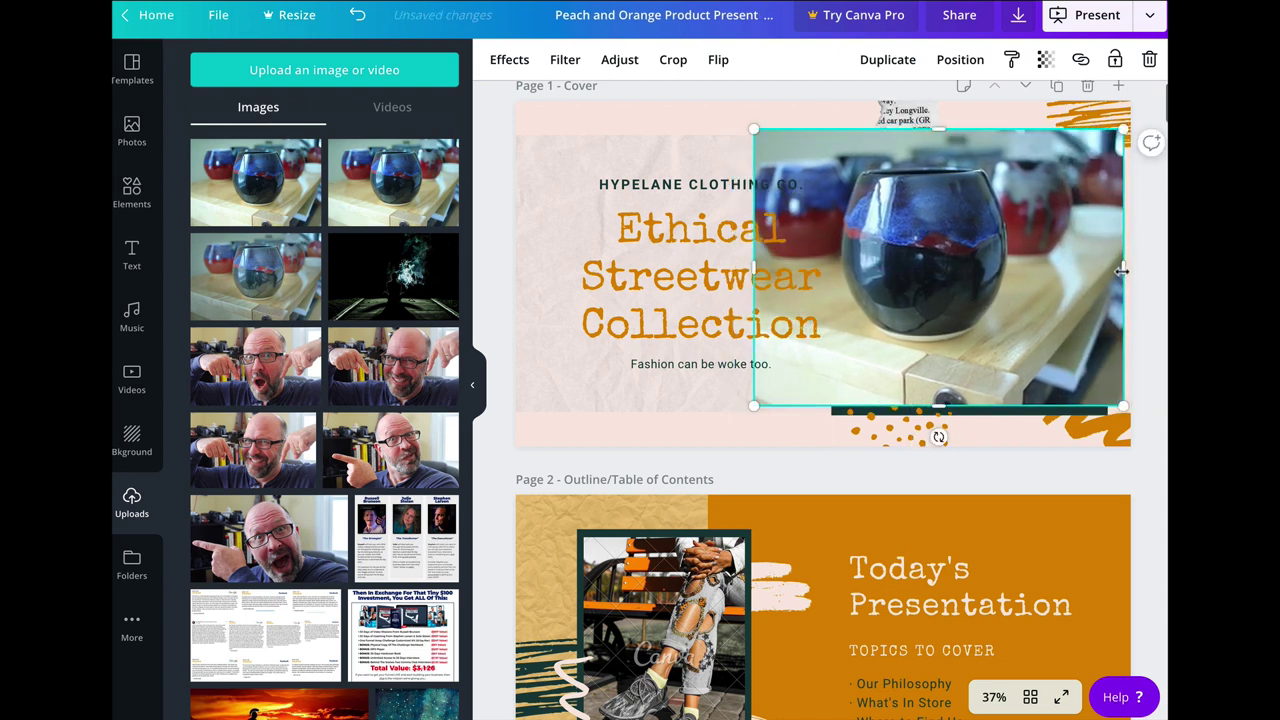
drag(1122, 270, 1061, 270)
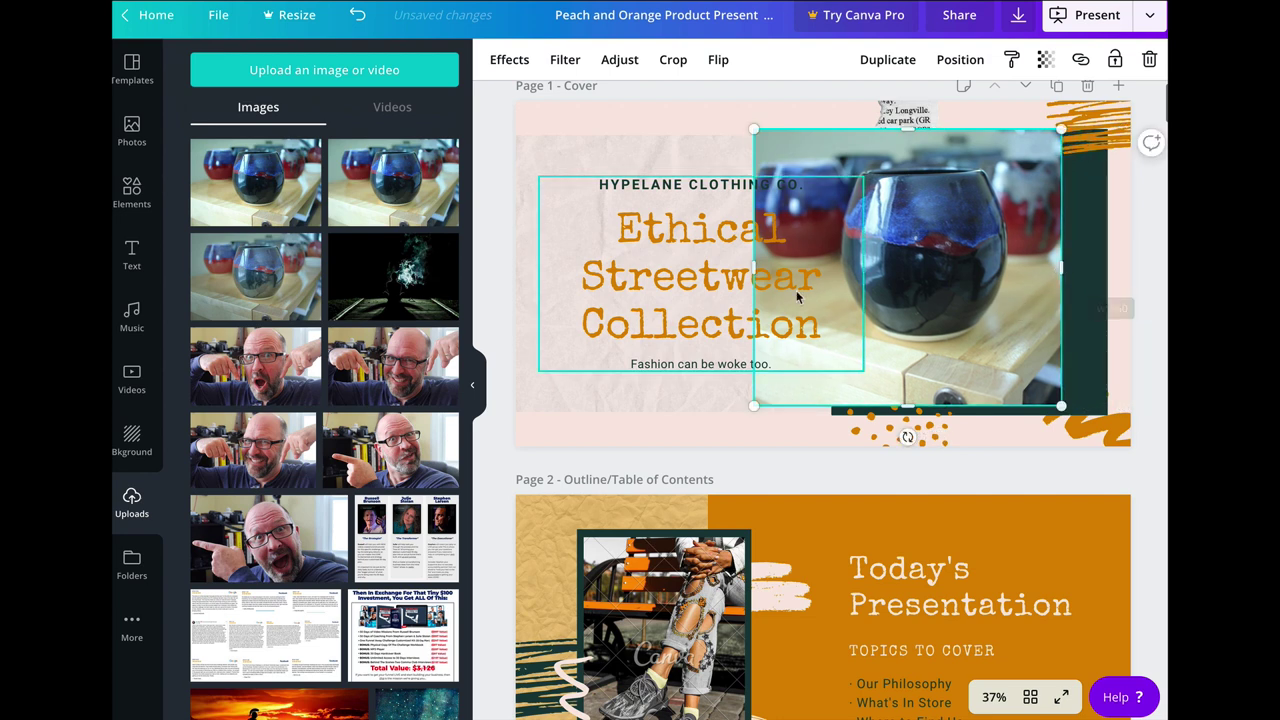
drag(752, 267, 777, 268)
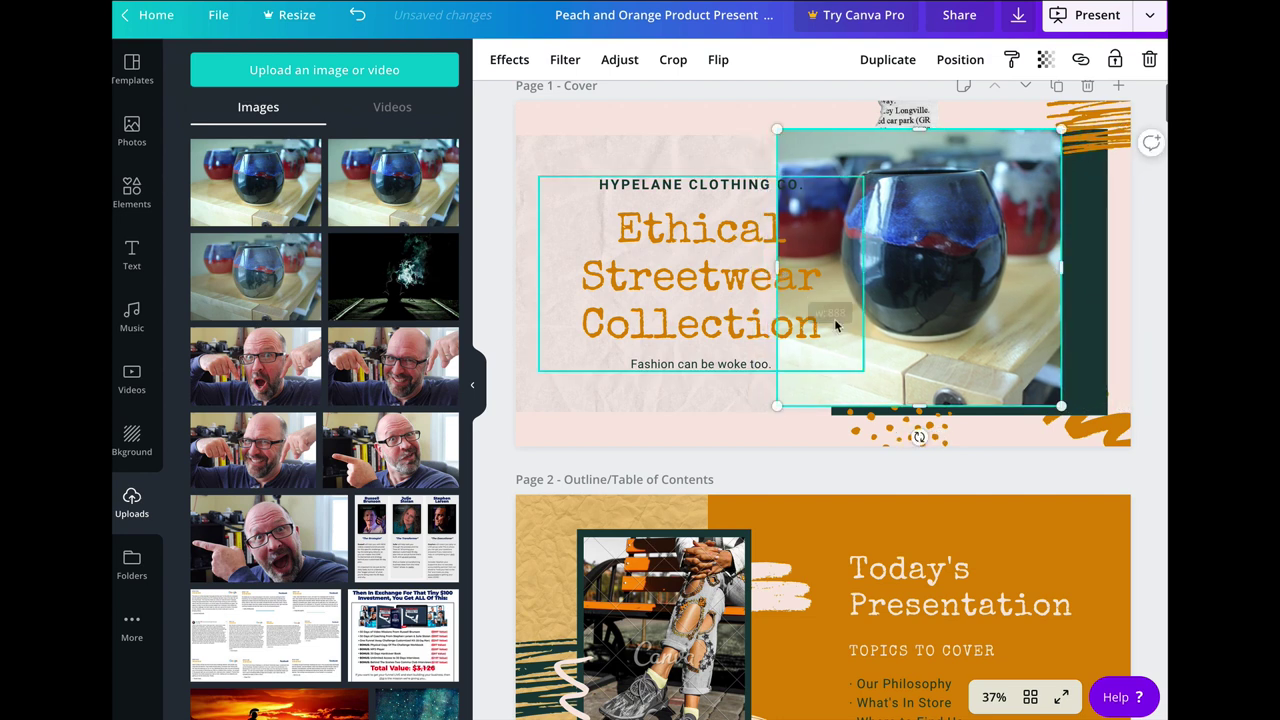
Step: Move the title text group left beside the photo and fine-tune the photo crop to fill the frame
drag(918, 338, 776, 297)
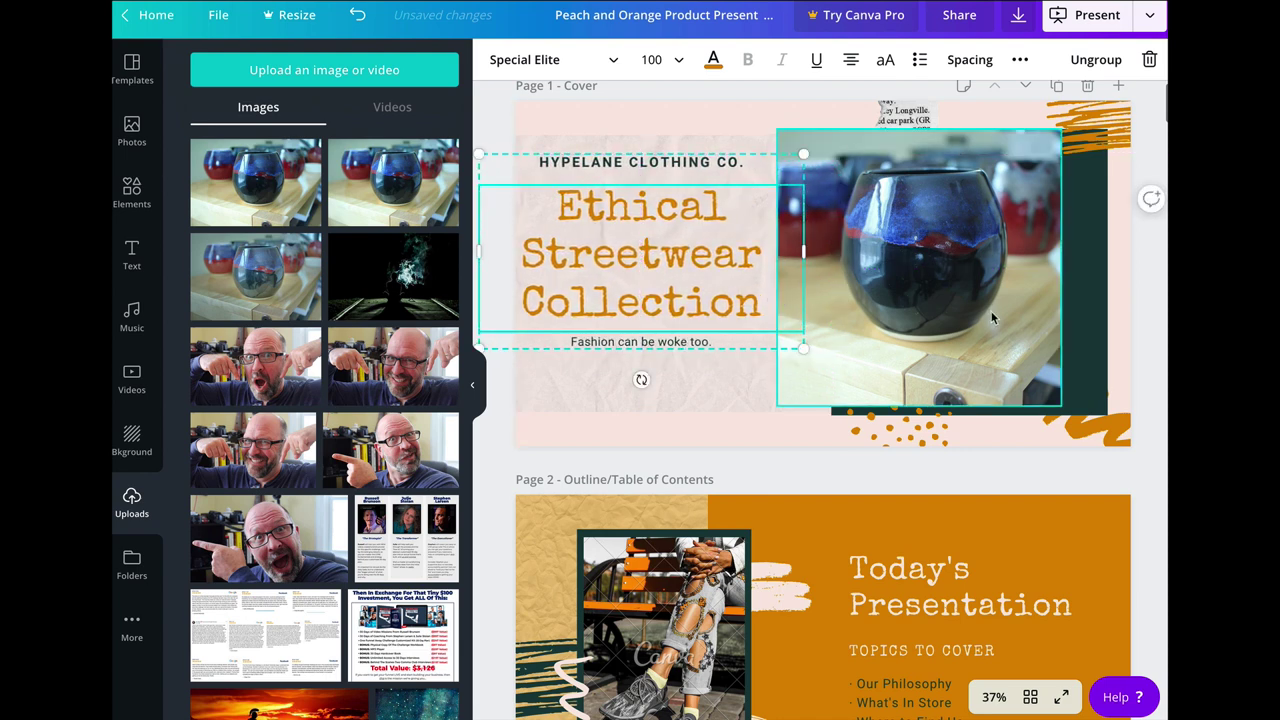
drag(991, 311, 1029, 317)
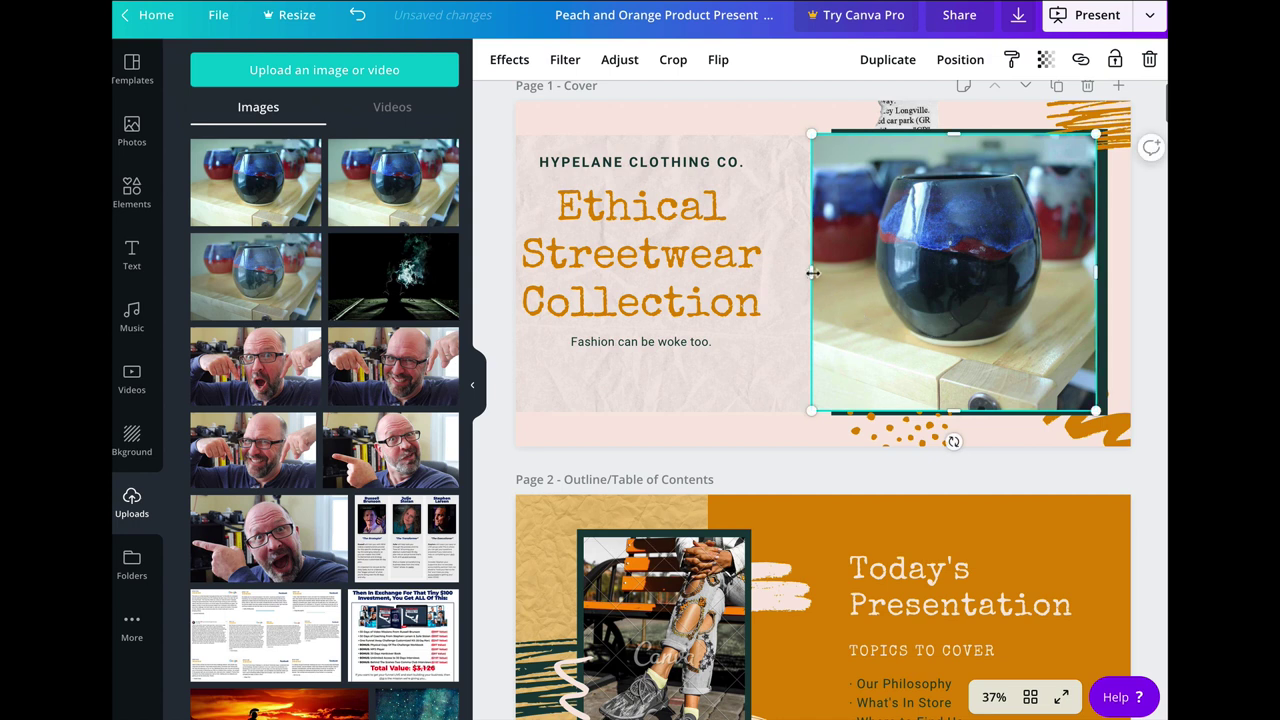
drag(814, 276, 837, 275)
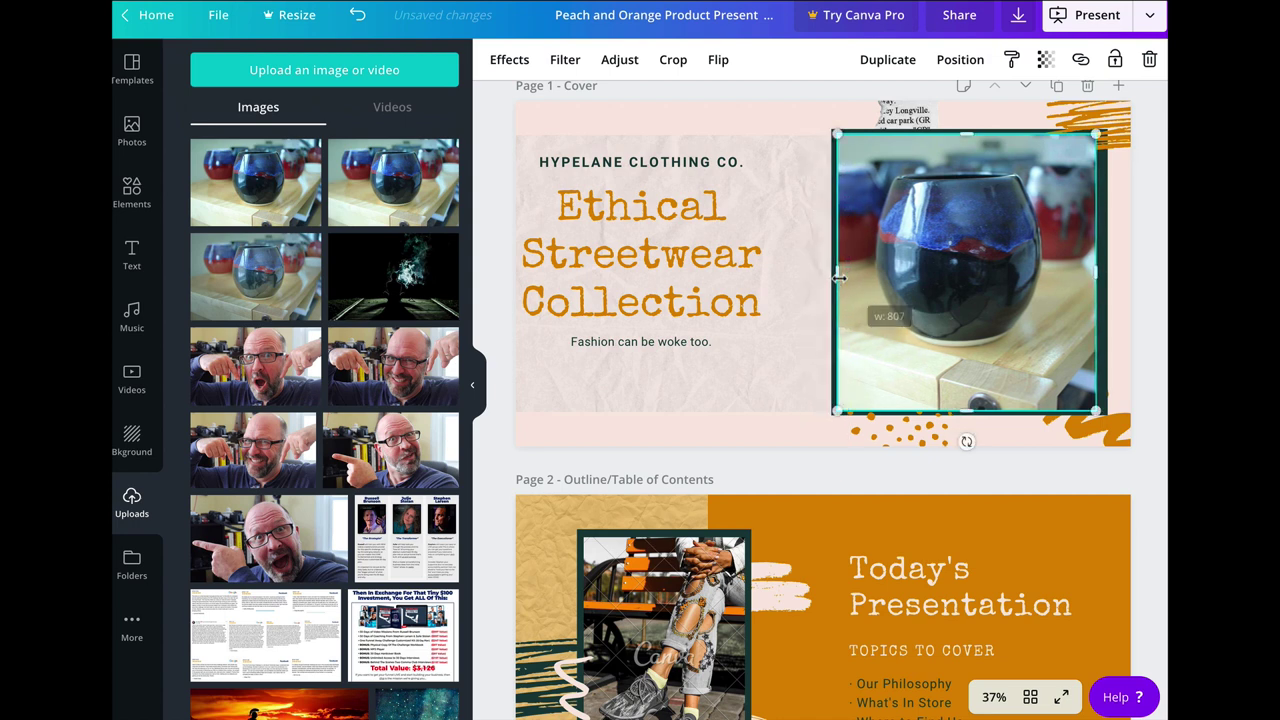
drag(1096, 270, 1099, 268)
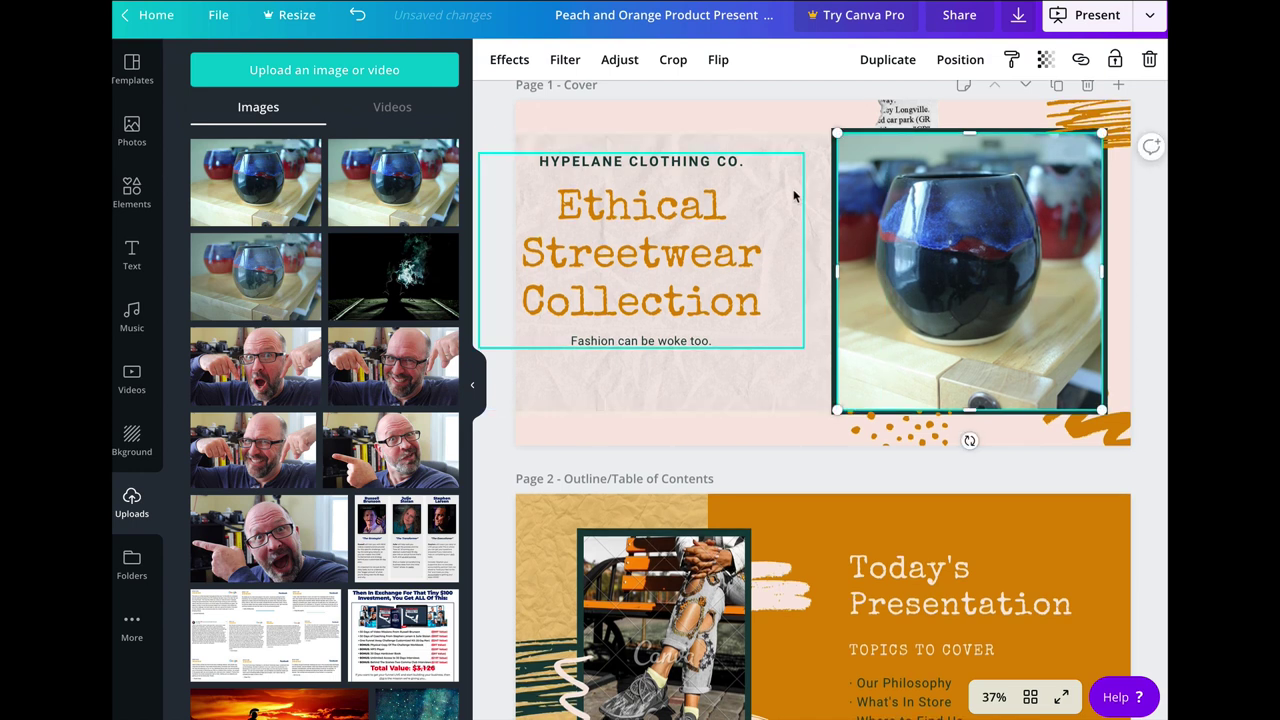
Step: Scroll down through the presentation's later pages and back up again
scroll(803, 296, down, 5)
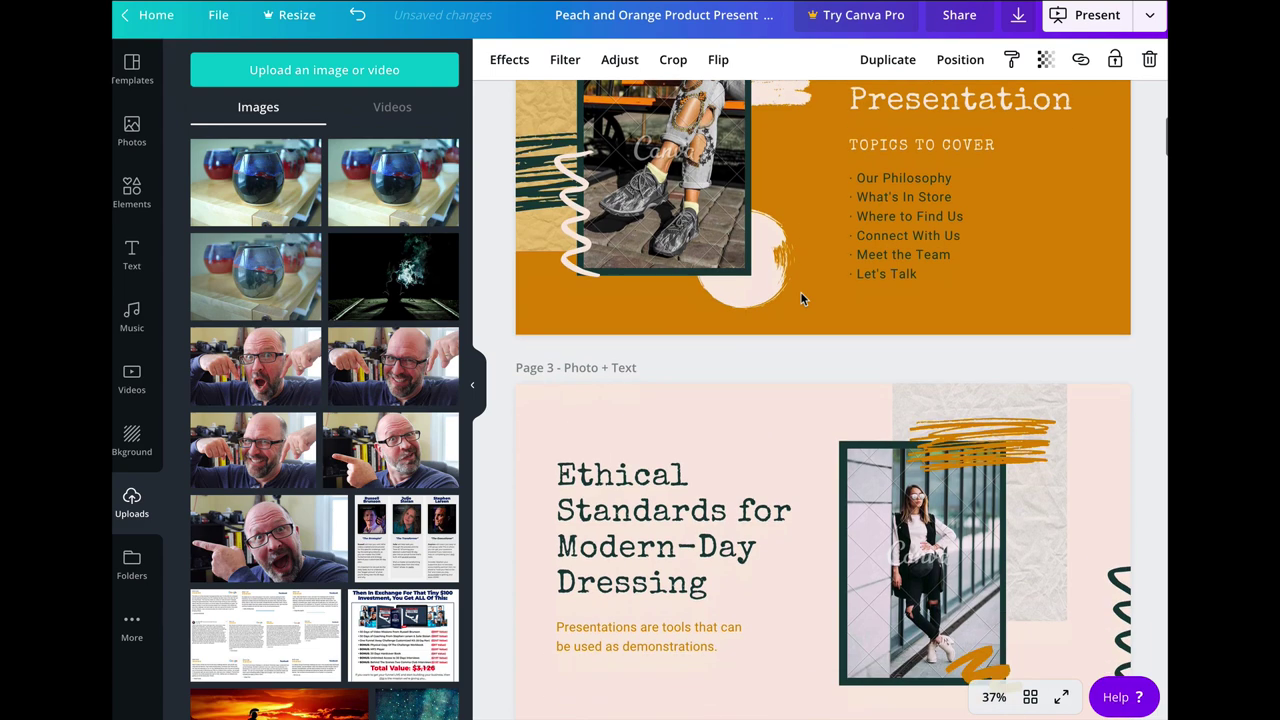
scroll(800, 291, down, 7)
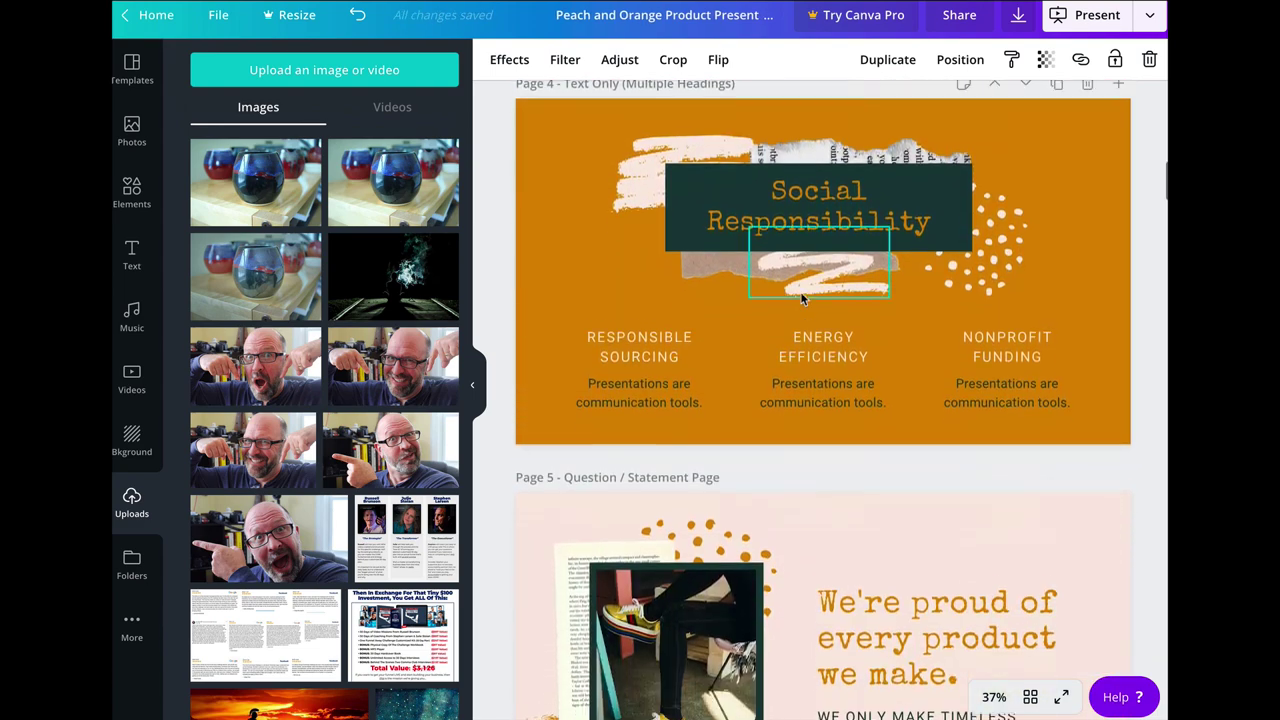
scroll(801, 297, down, 5)
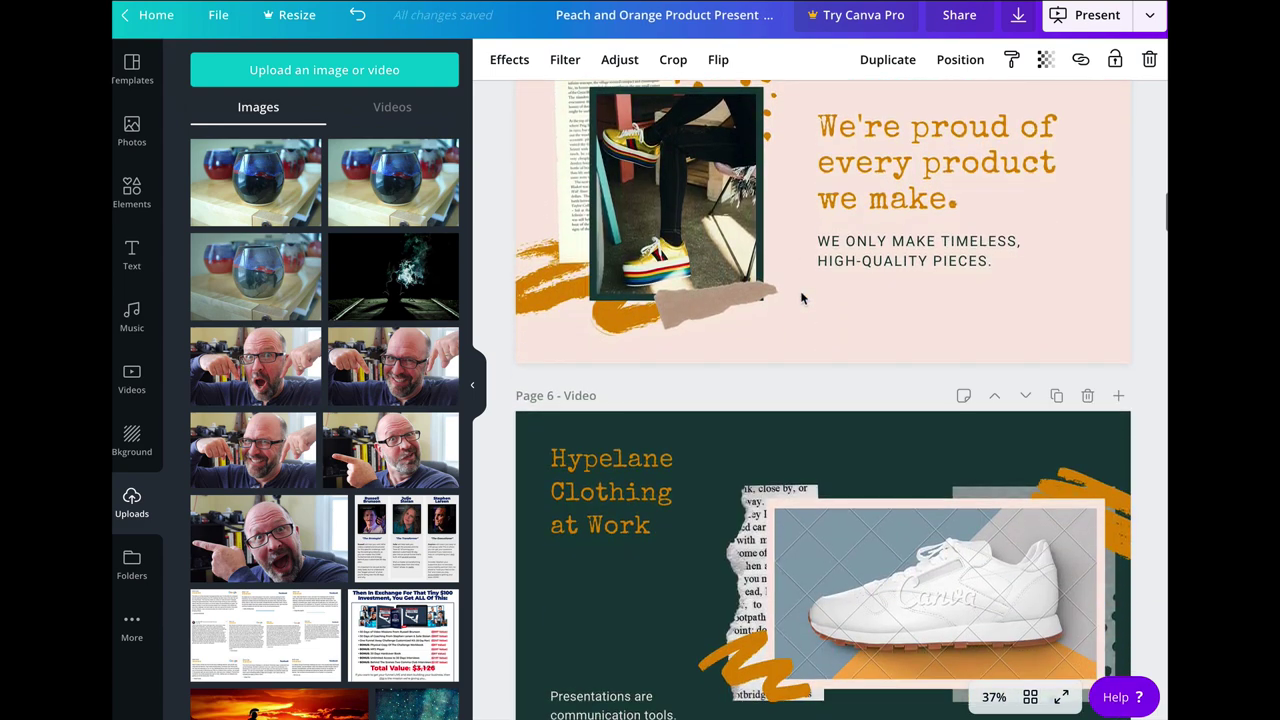
scroll(801, 297, down, 1)
scroll(801, 297, down, 1)
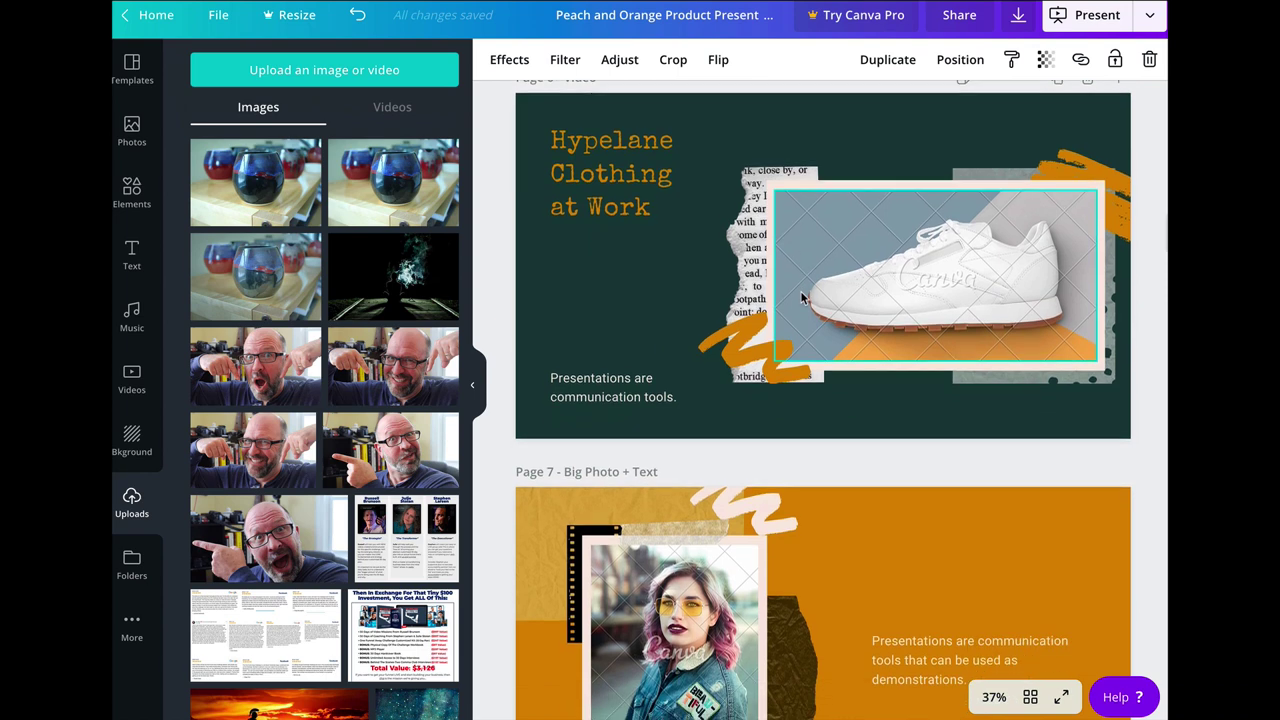
scroll(801, 297, up, 5)
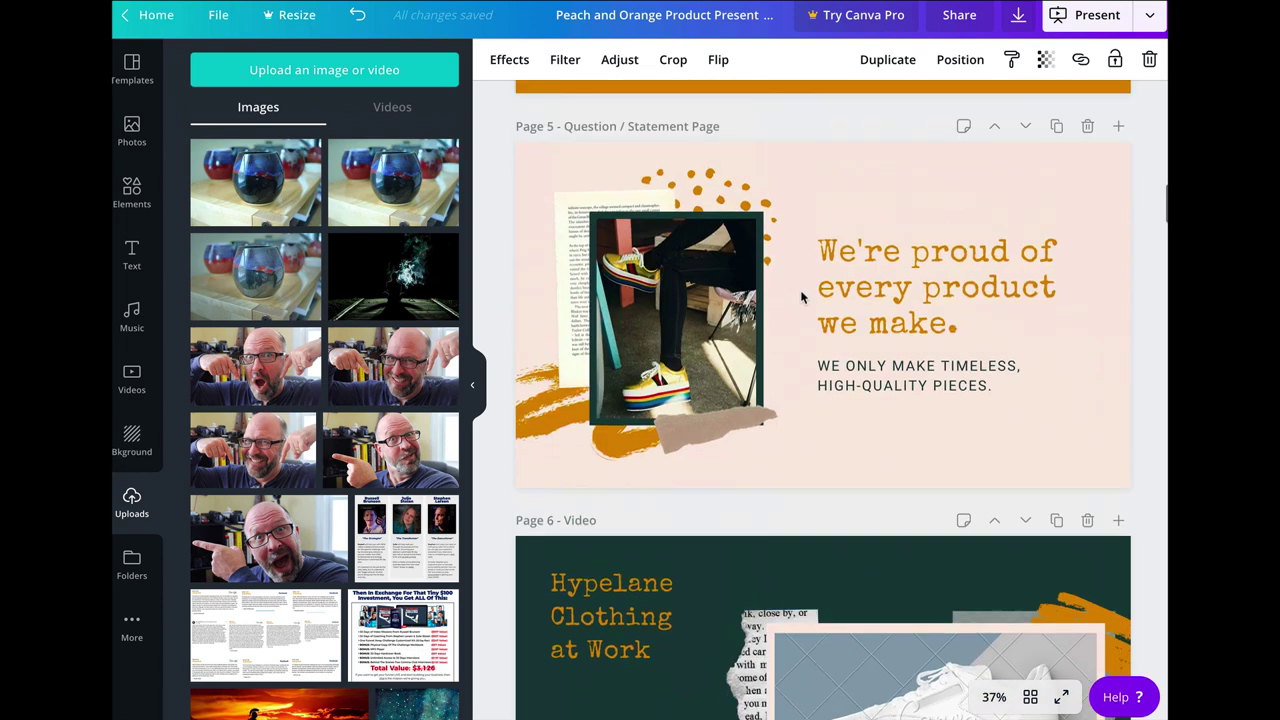
scroll(785, 297, up, 6)
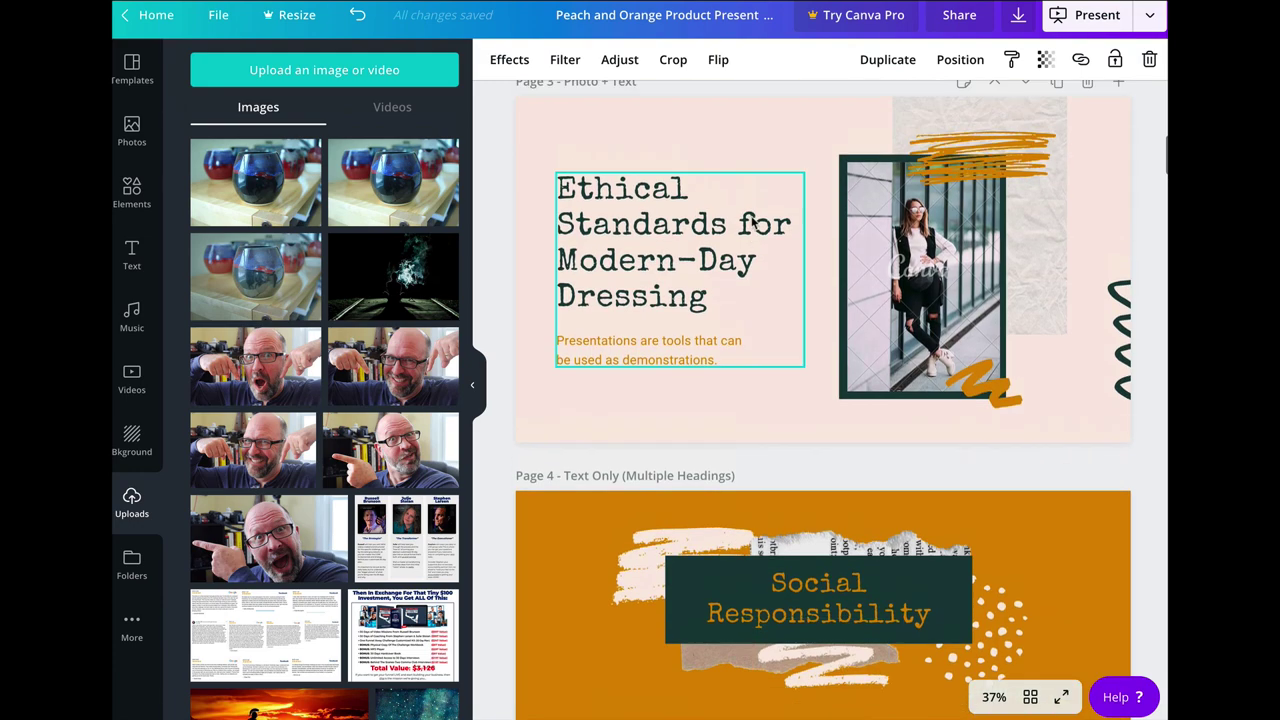
scroll(760, 265, up, 7)
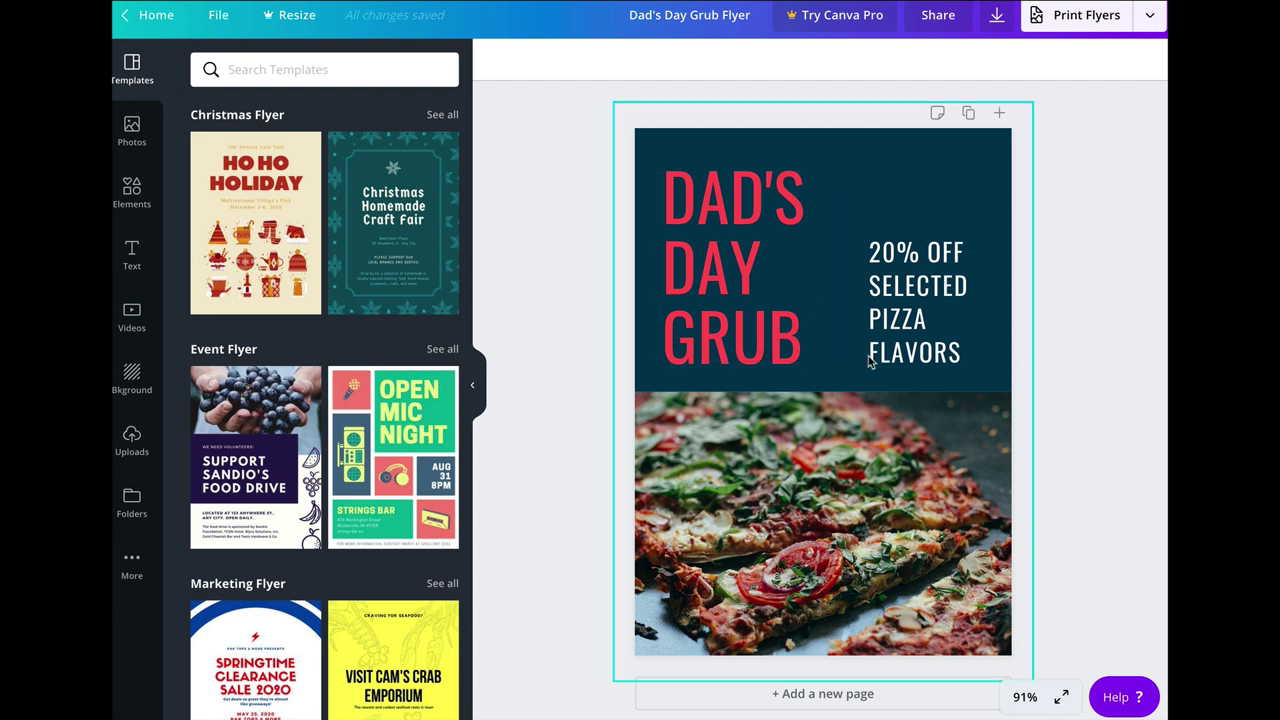
Step: Delete the flyer's pizza photo, keeping its empty grid cell in place
click(836, 471)
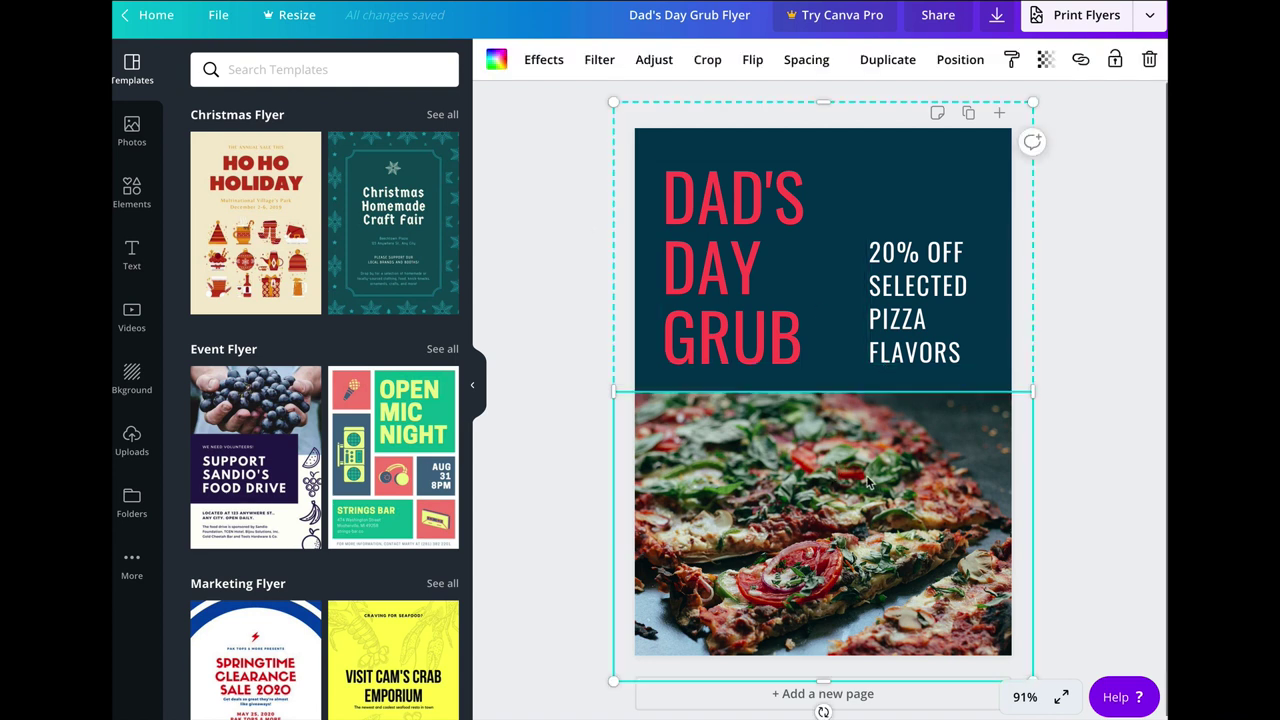
click(1149, 59)
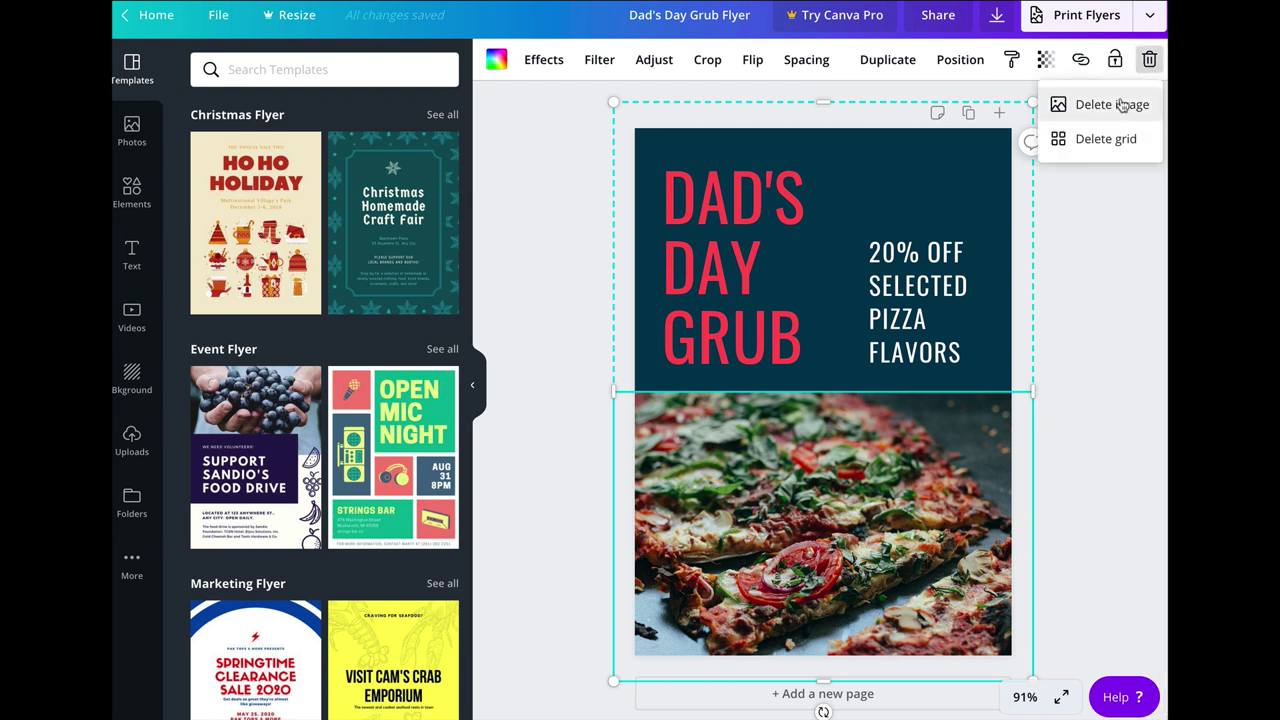
click(1120, 104)
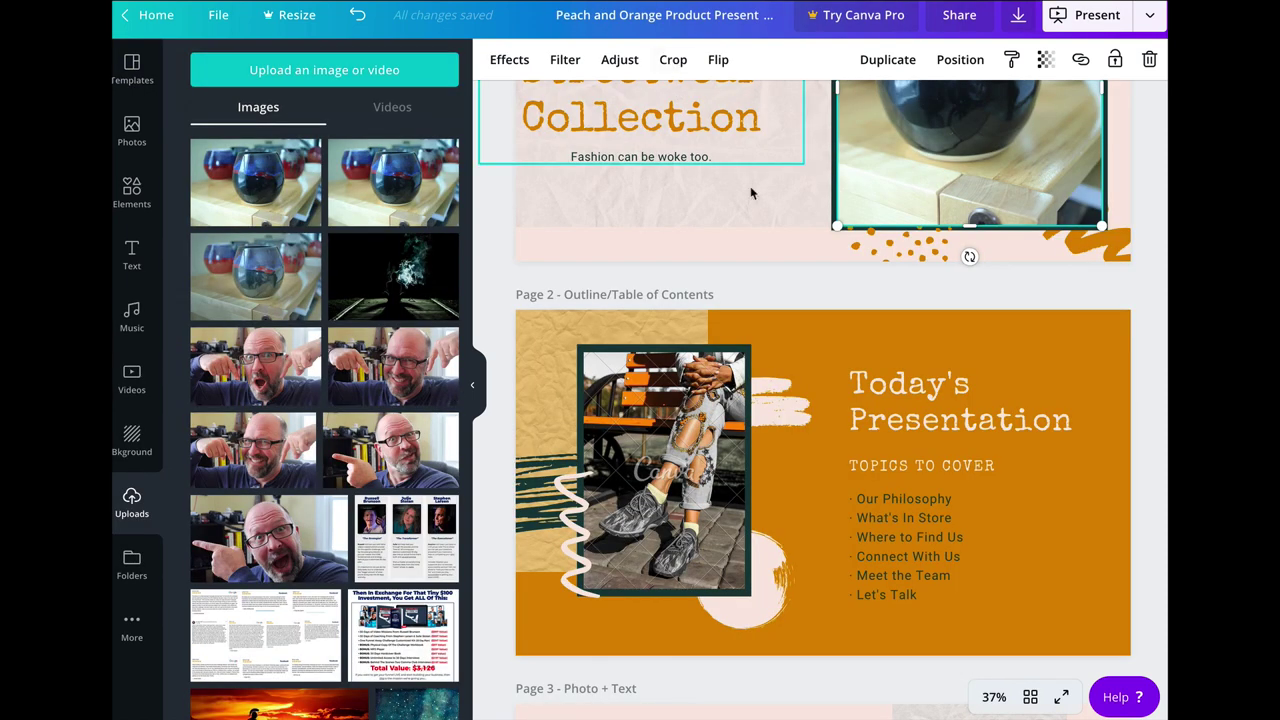
Step: Back on Page 1, deselect the cup photo and nudge the title text group slightly right
scroll(778, 212, up, 2)
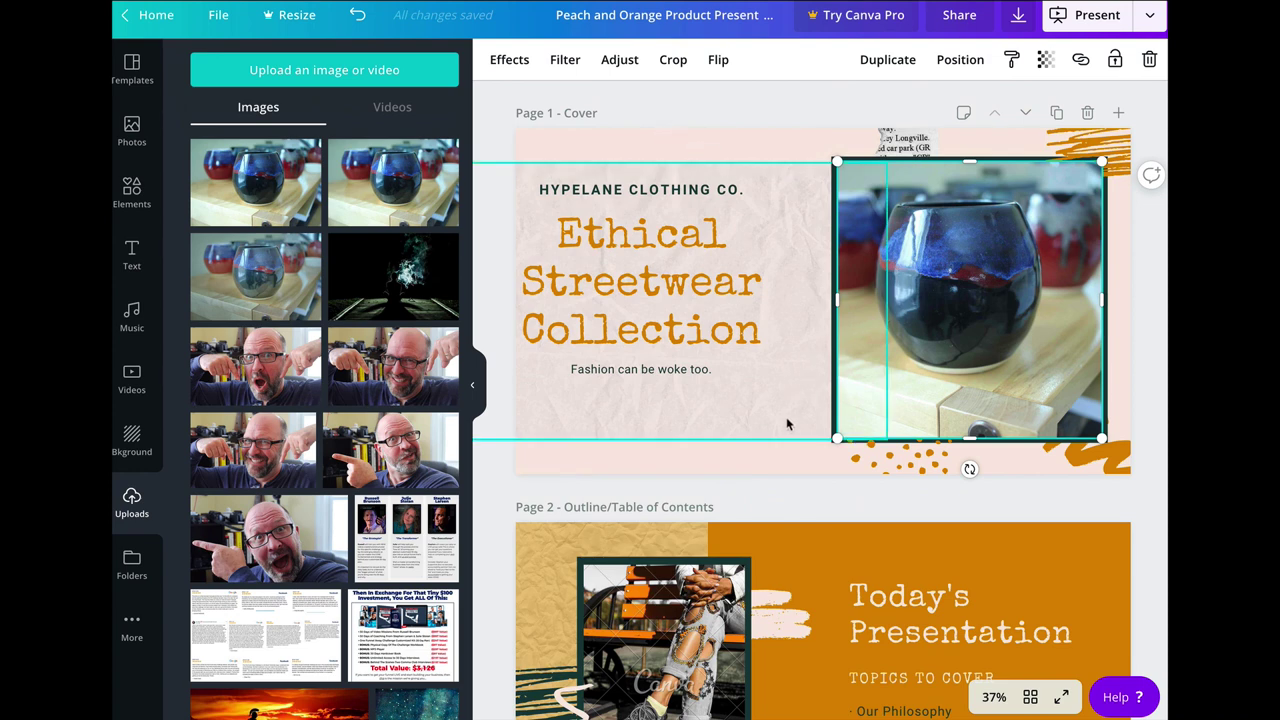
click(794, 466)
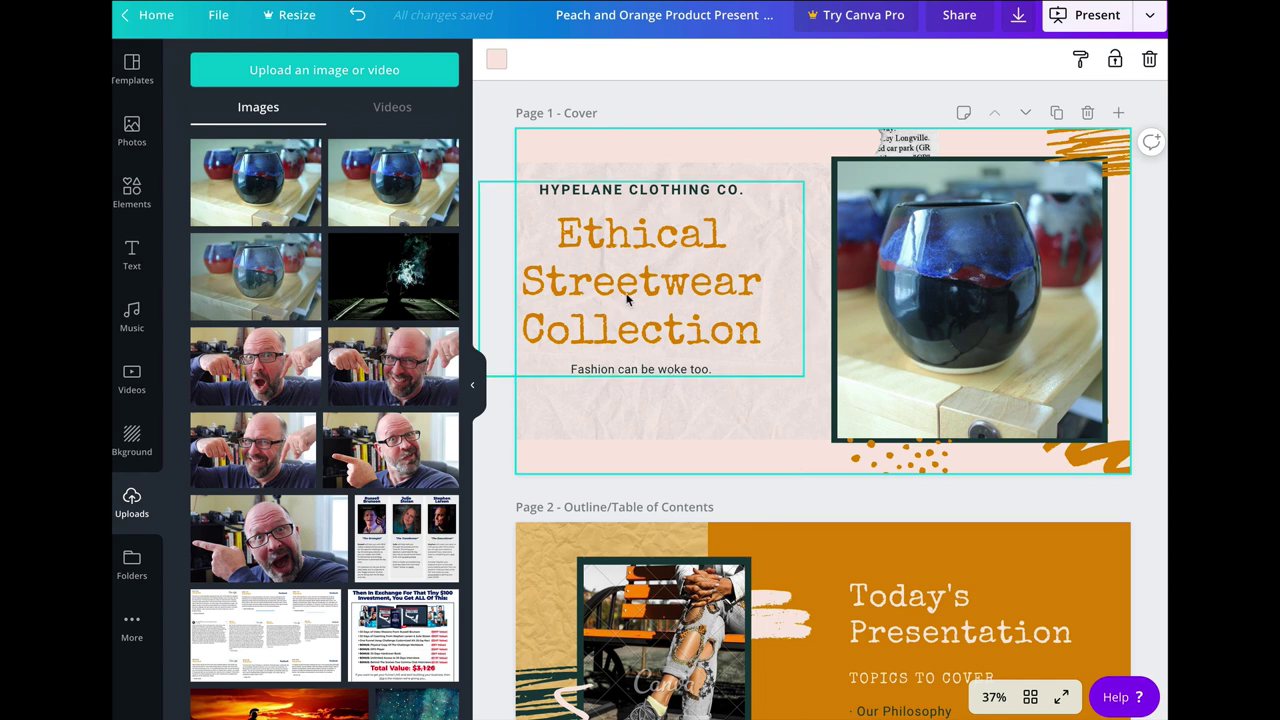
mouse_move(624, 301)
mouse_down()
mouse_move(646, 287)
mouse_move(637, 310)
mouse_up()
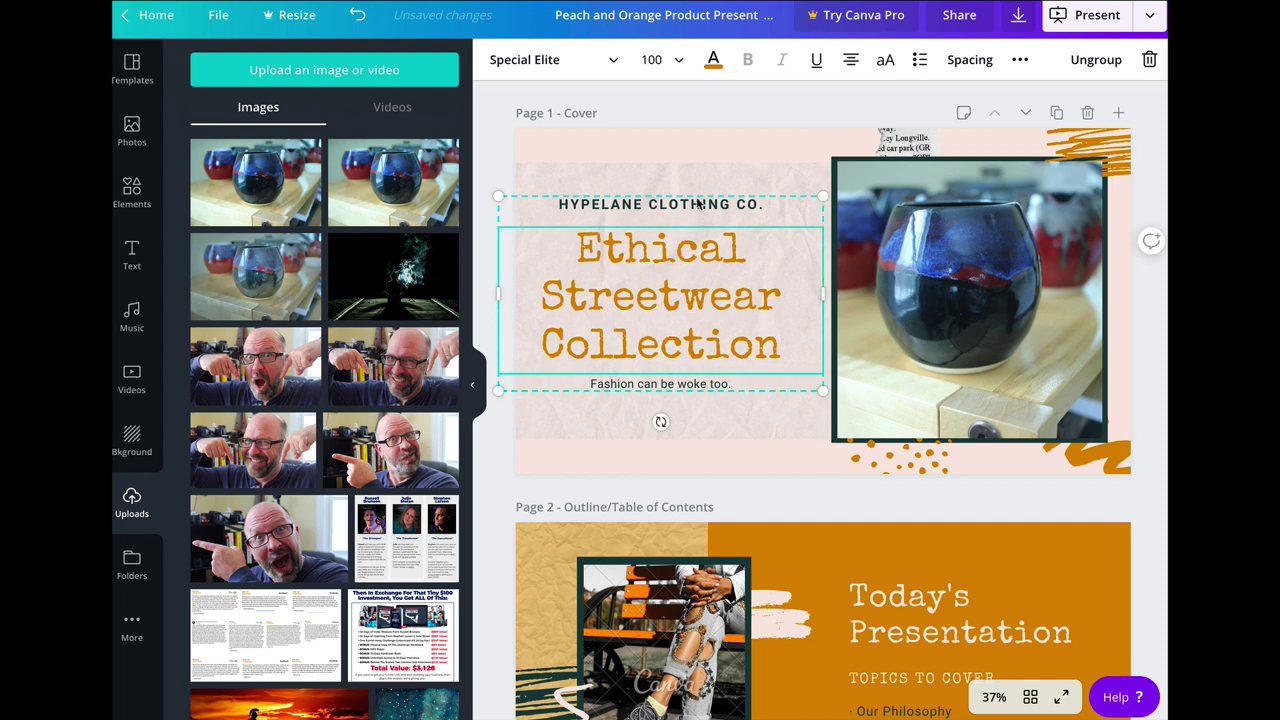